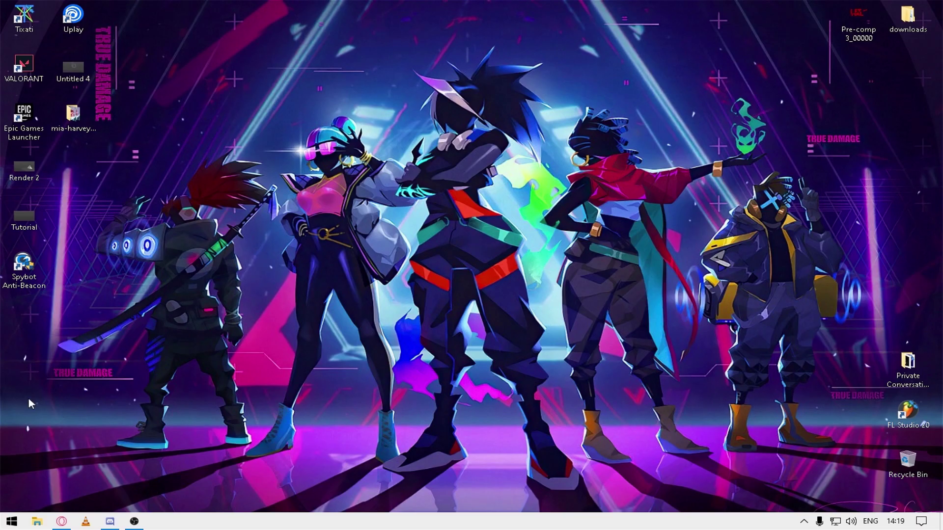
Step: Search 'restore' to open System Properties, start a new restore point, then cancel and close it
click(12, 521)
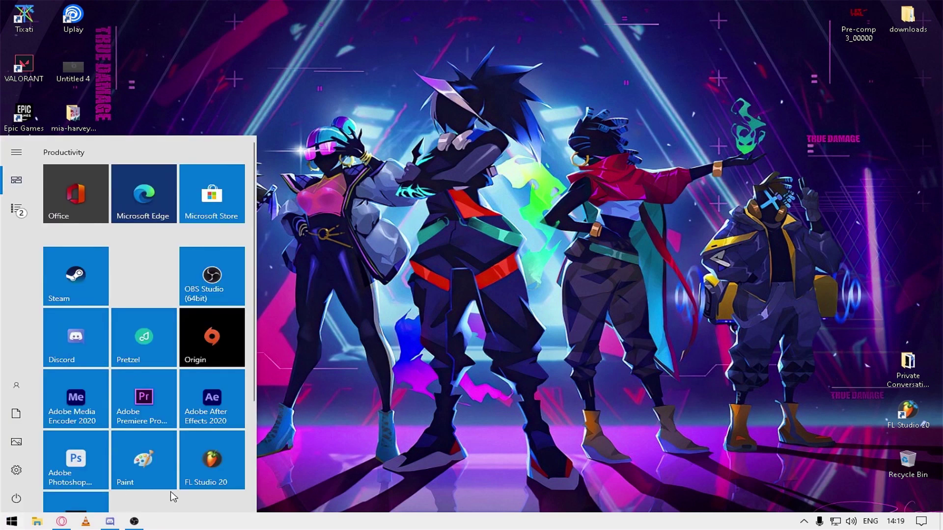
text(re)
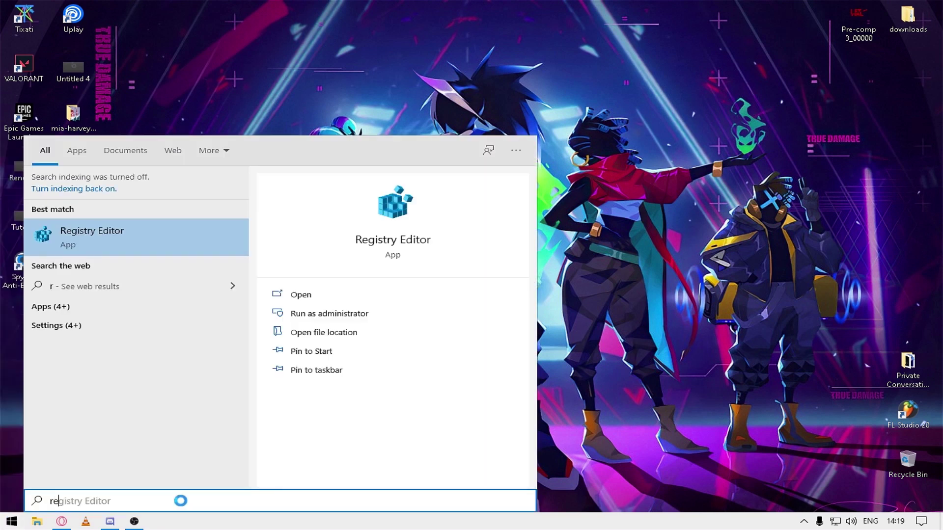
text(store)
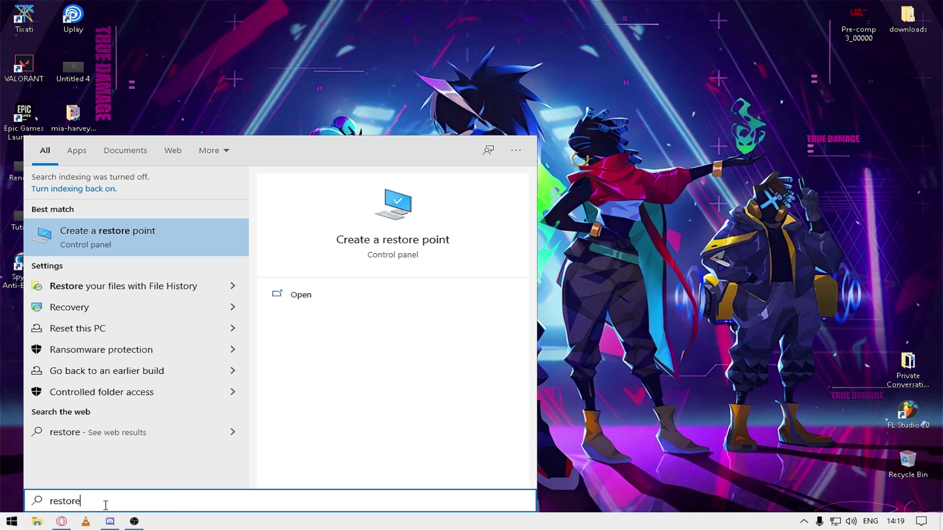
click(97, 232)
drag(256, 111, 541, 114)
click(596, 325)
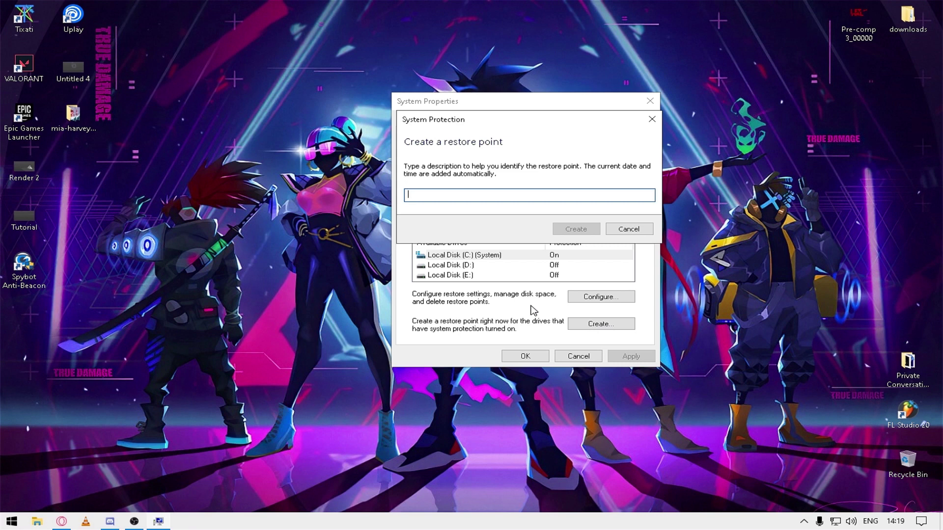
text(bino)
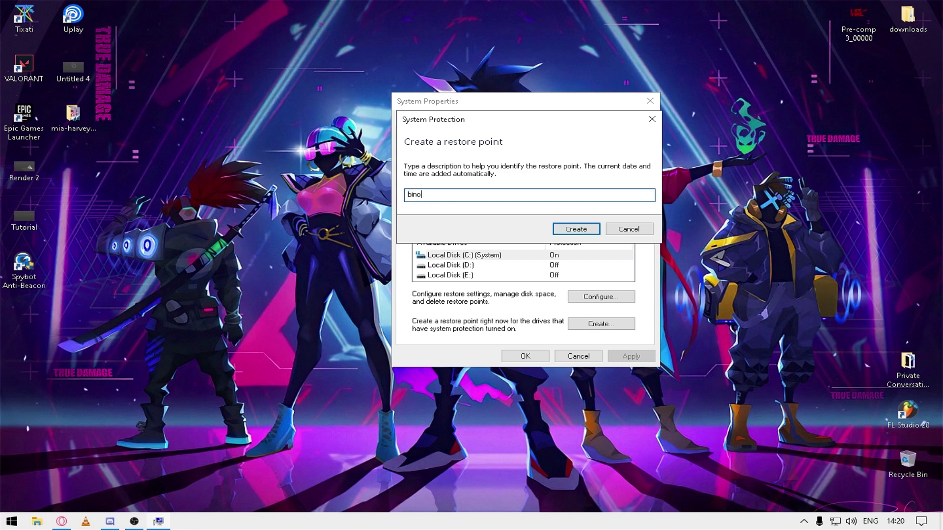
key(BackSpace)
key(BackSpace)
key(BackSpace)
key(BackSpace)
text(r)
key(BackSpace)
key(BackSpace)
key(BackSpace)
key(BackSpace)
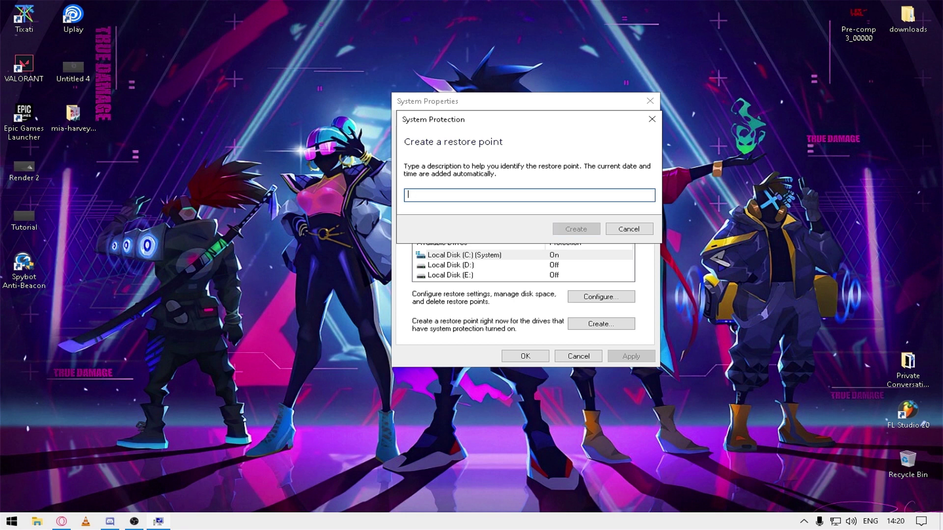
click(652, 119)
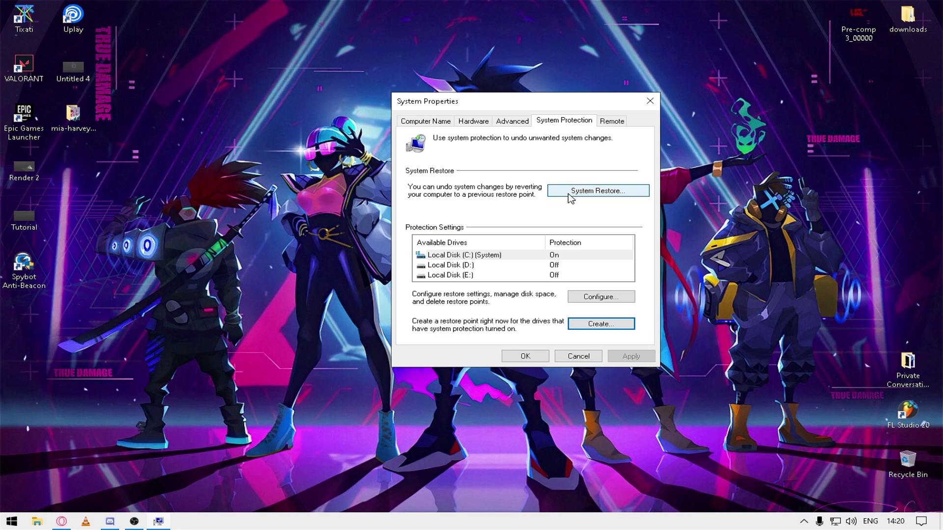
click(647, 101)
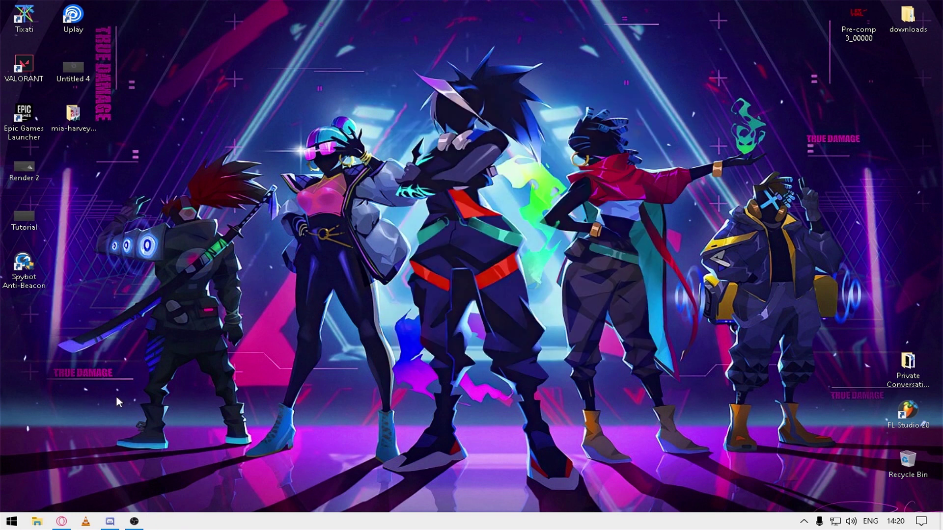
Step: Quit OBS, relaunch it as administrator from Start, approve UAC, and select the End scene
click(135, 522)
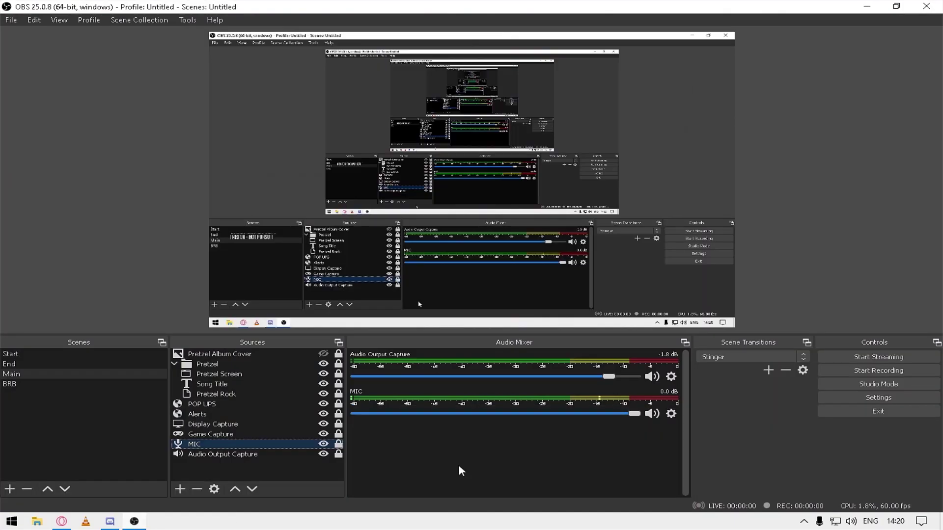
click(840, 411)
click(12, 521)
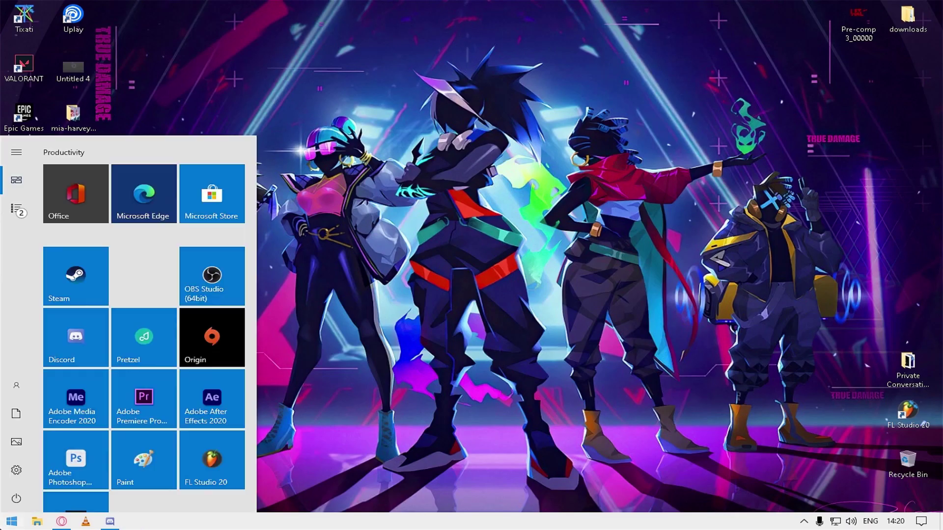
right_click(230, 284)
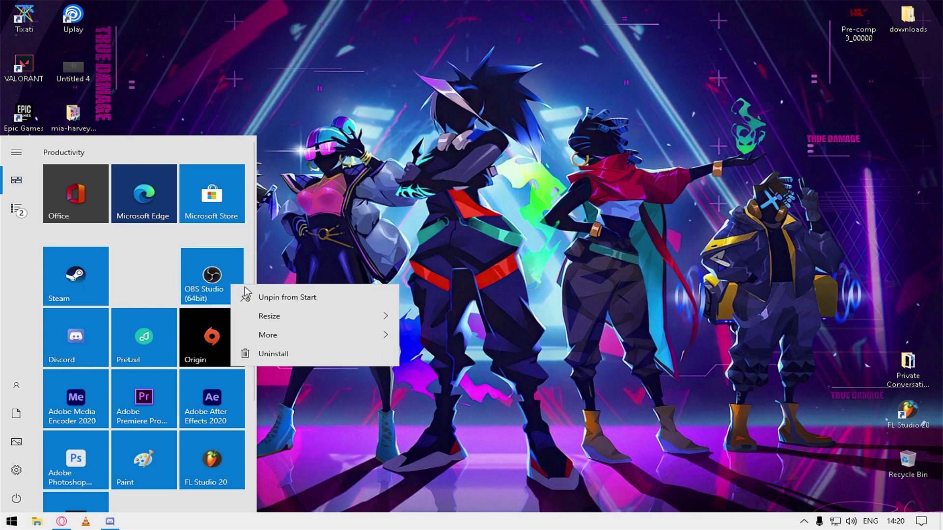
mouse_move(282, 337)
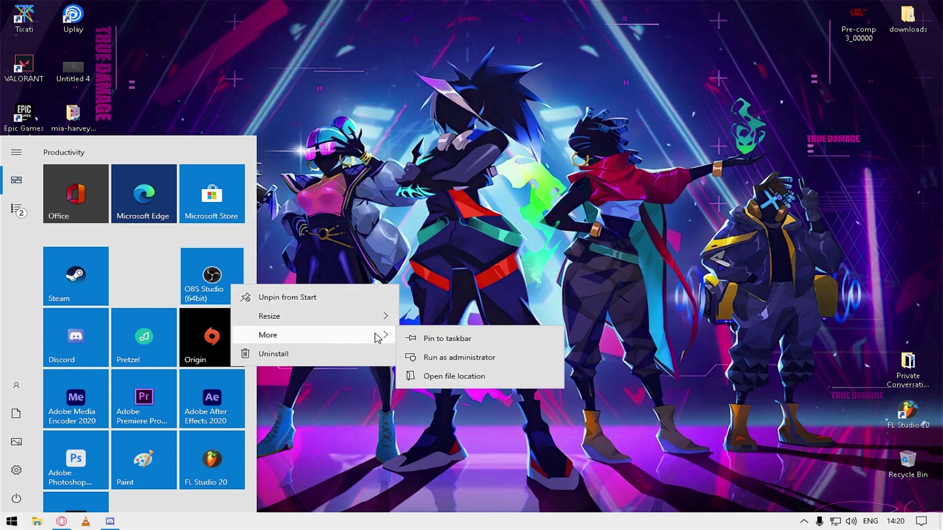
click(445, 358)
click(427, 342)
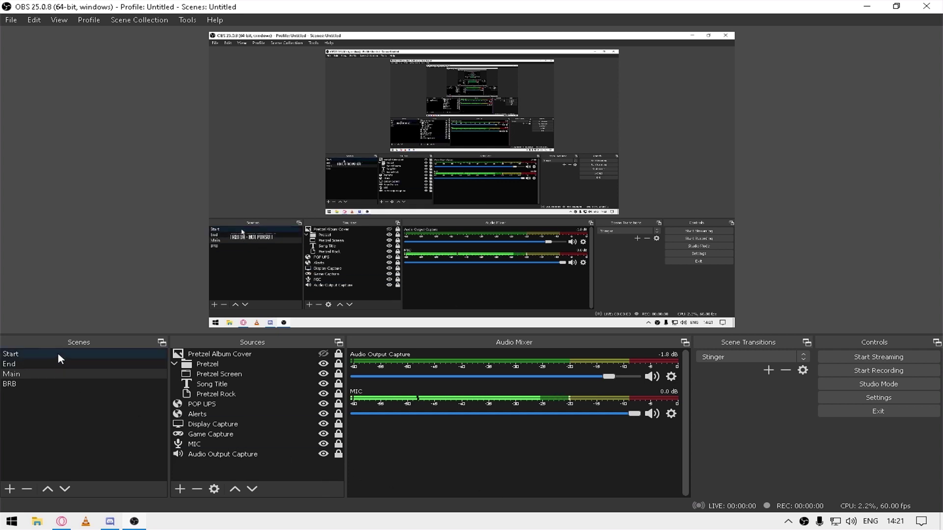
key(Down)
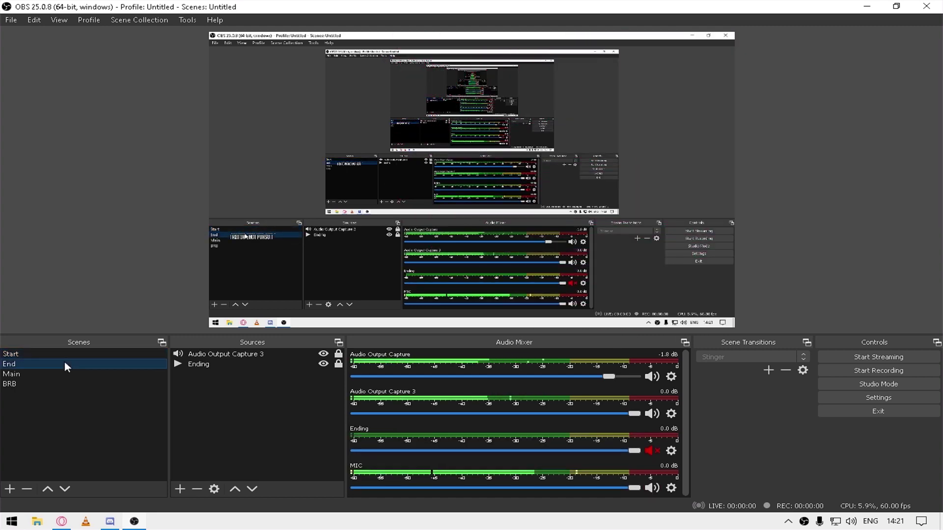
Step: Move from BRB to the Main scene and select the Pretzel group and its Pretzel Rock source
click(55, 382)
click(55, 374)
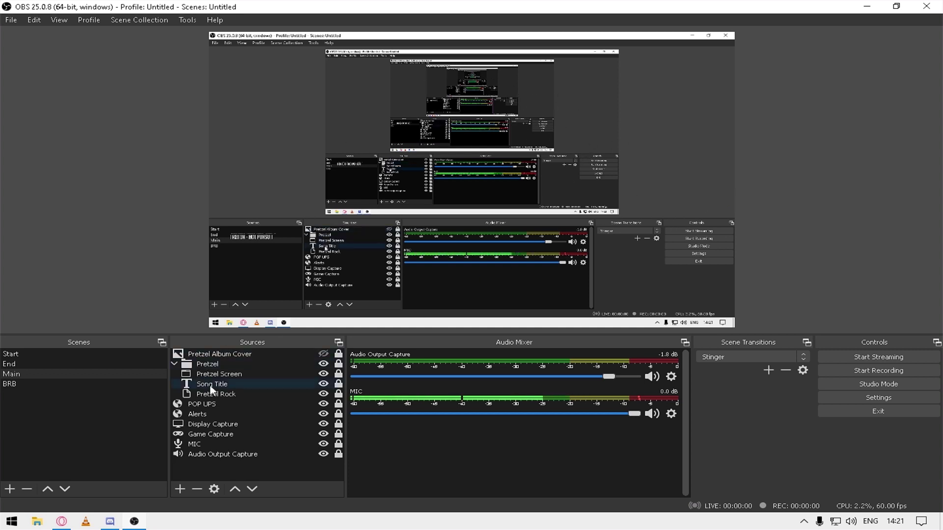
click(239, 367)
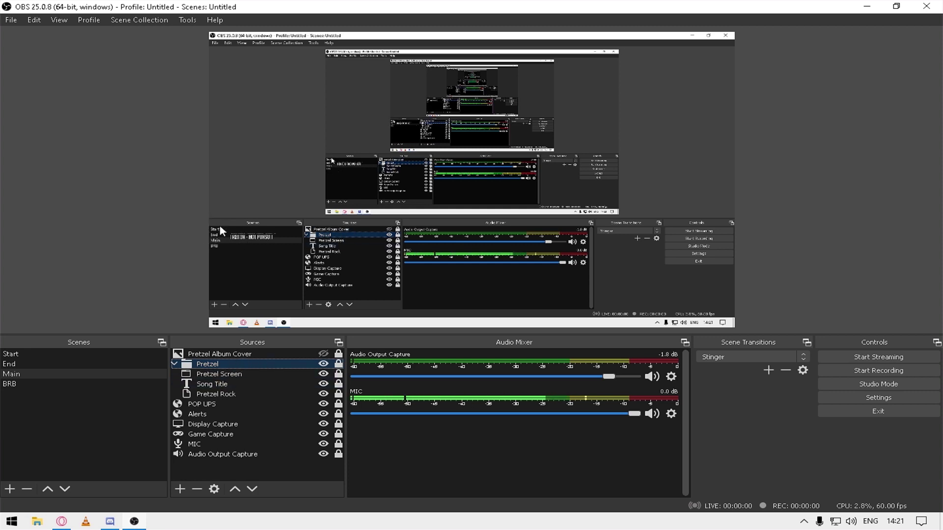
click(249, 396)
Step: Collapse the Pretzel group and view the POP UPS properties without changing them
click(174, 363)
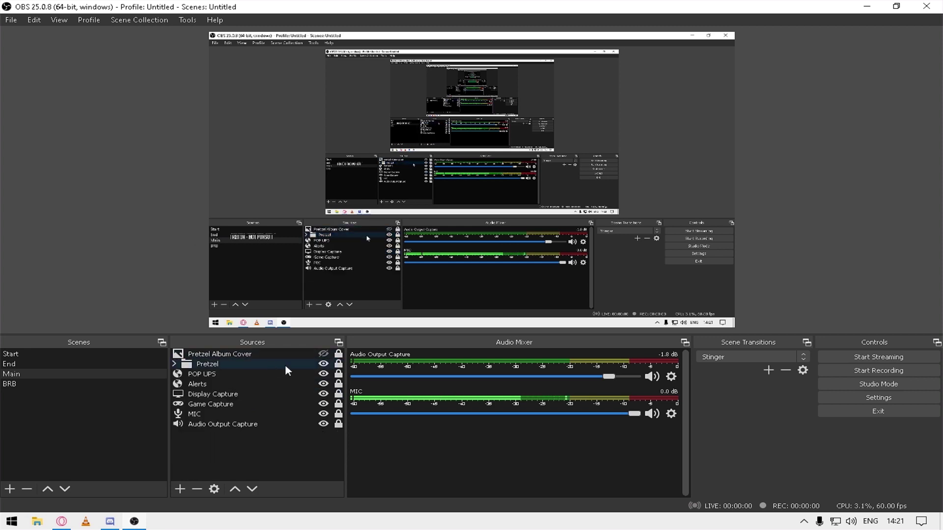
click(245, 376)
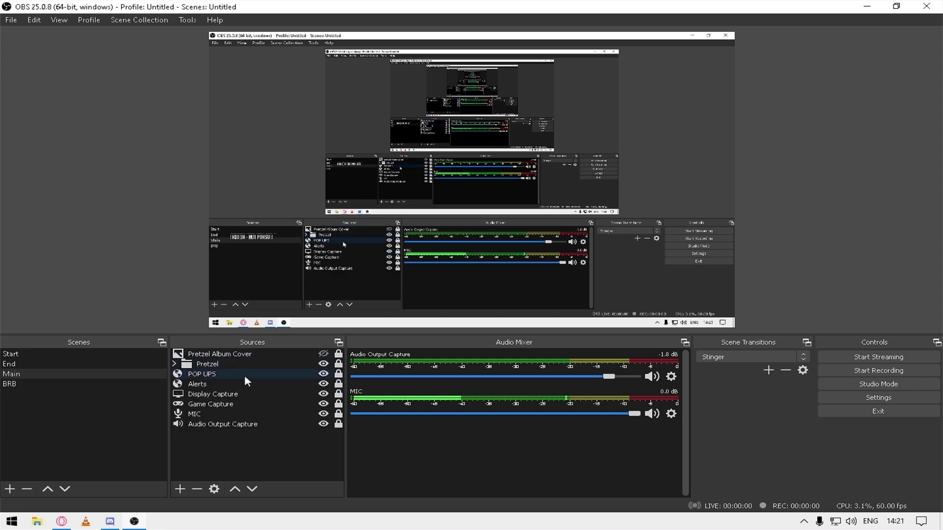
click(321, 374)
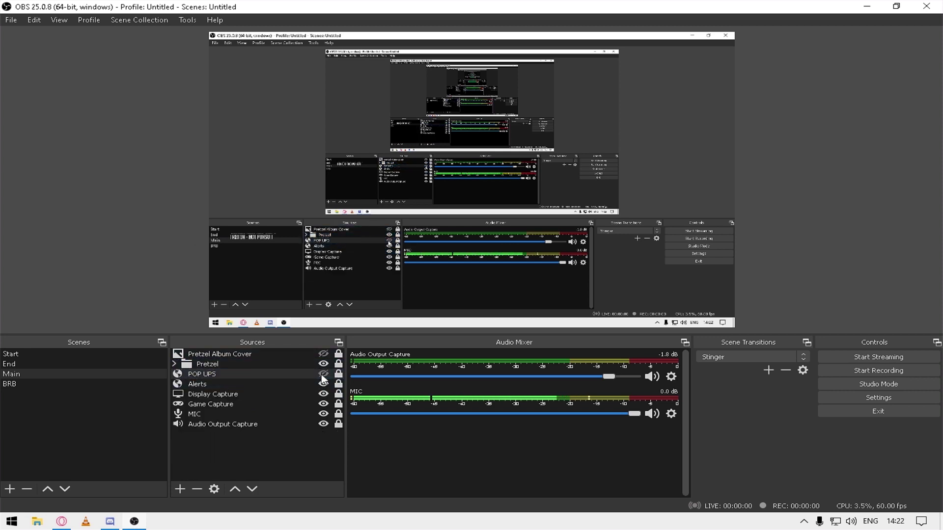
double_click(276, 372)
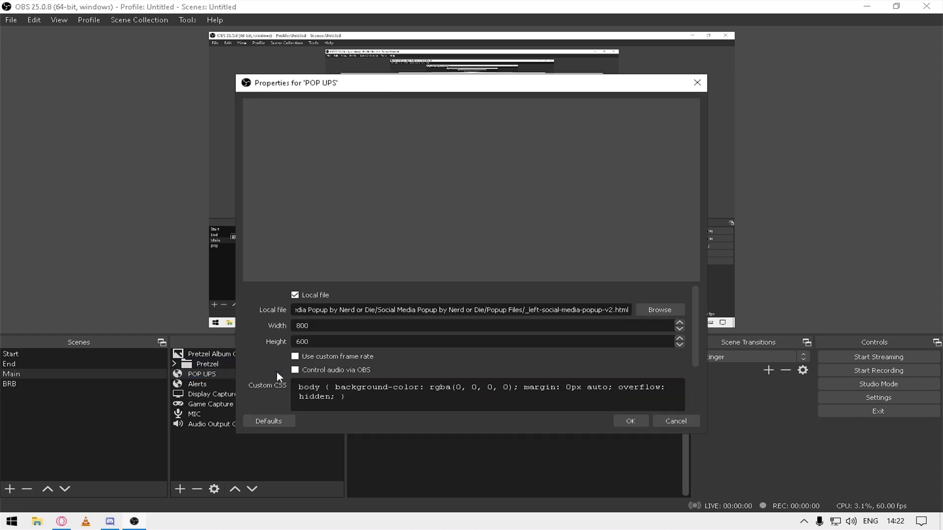
click(633, 420)
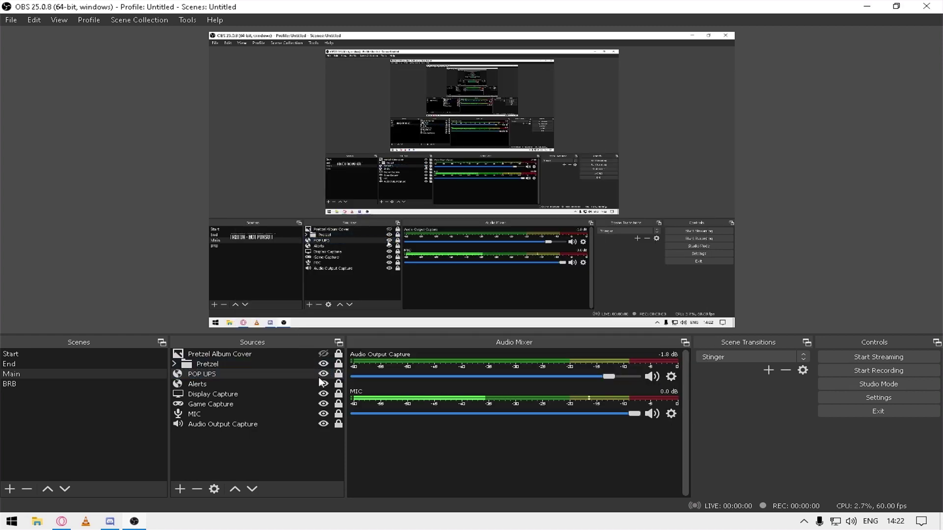
Step: View the Alerts properties unchanged, then select Display Capture, POP UPS, Alerts and Game Capture in turn
click(299, 384)
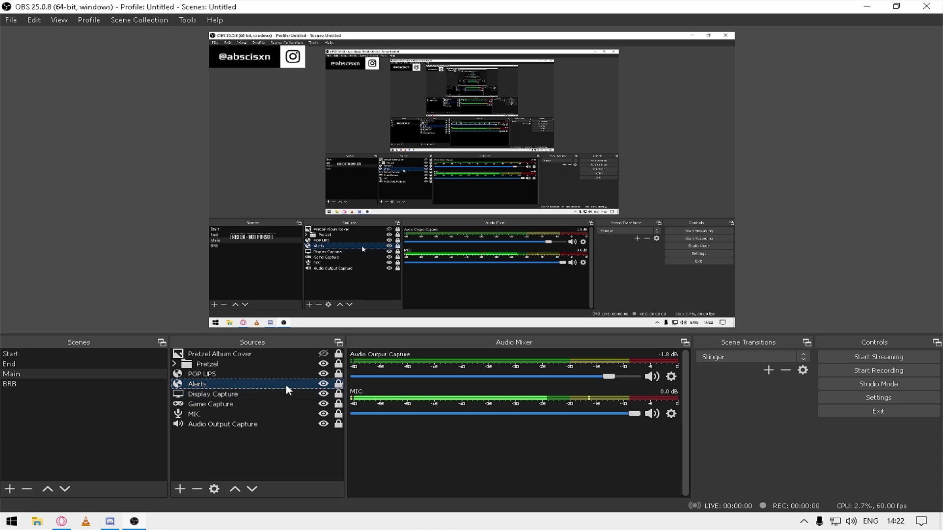
double_click(242, 382)
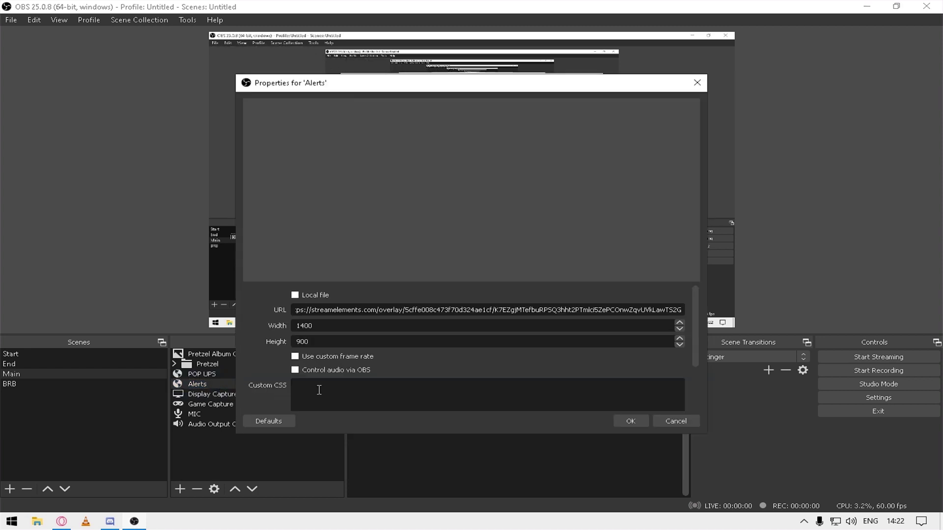
click(676, 422)
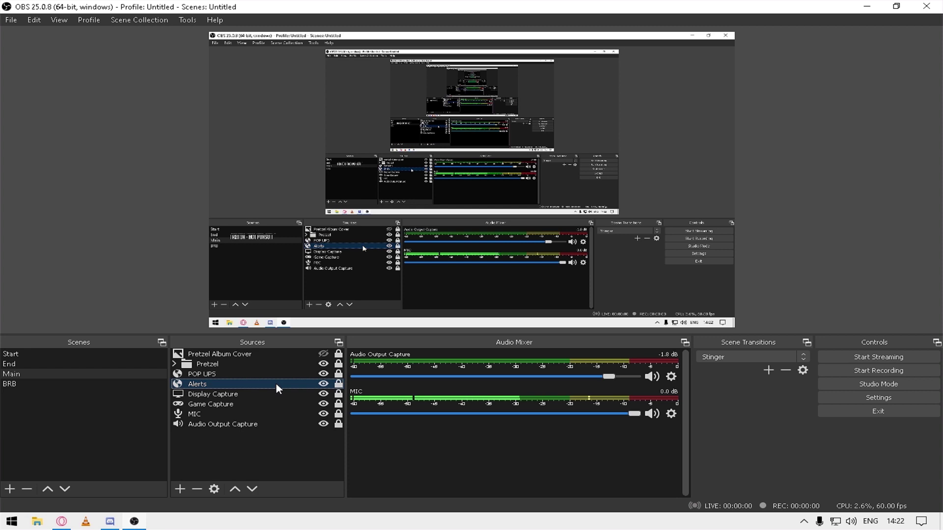
click(247, 392)
click(257, 375)
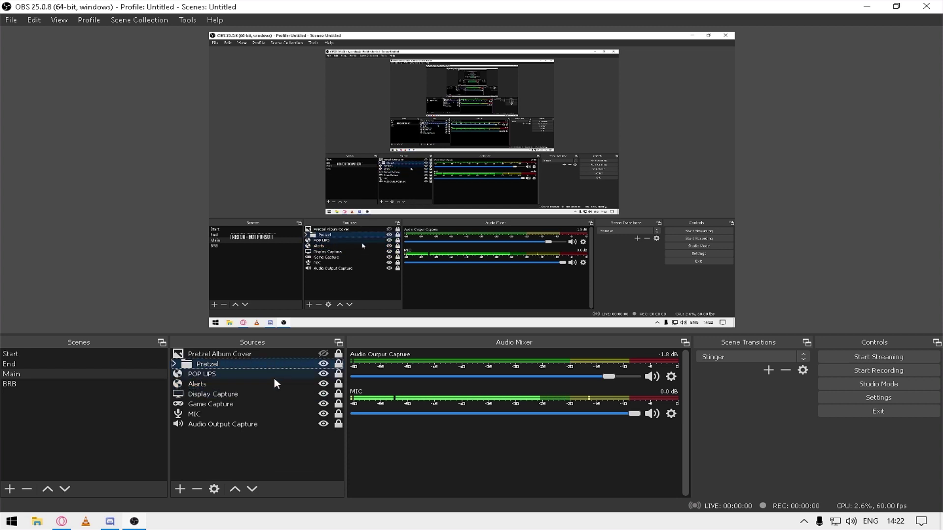
click(273, 383)
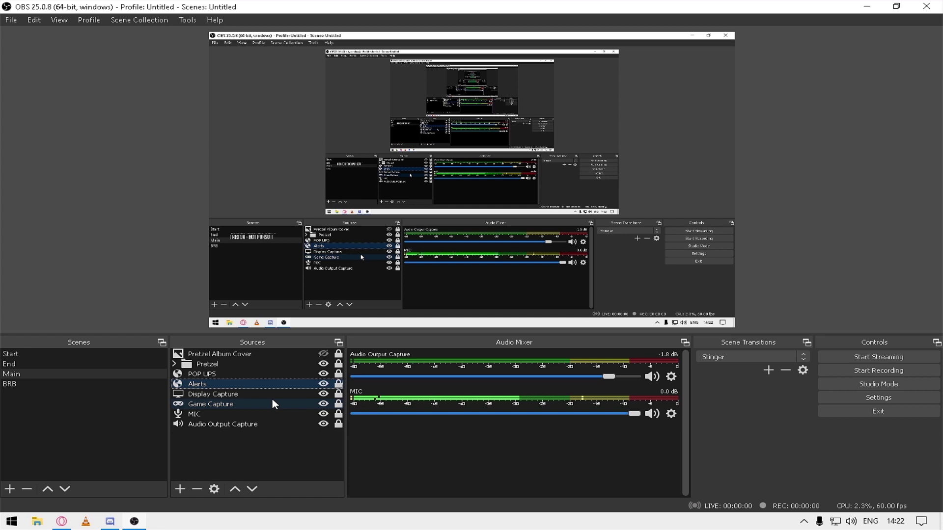
click(272, 401)
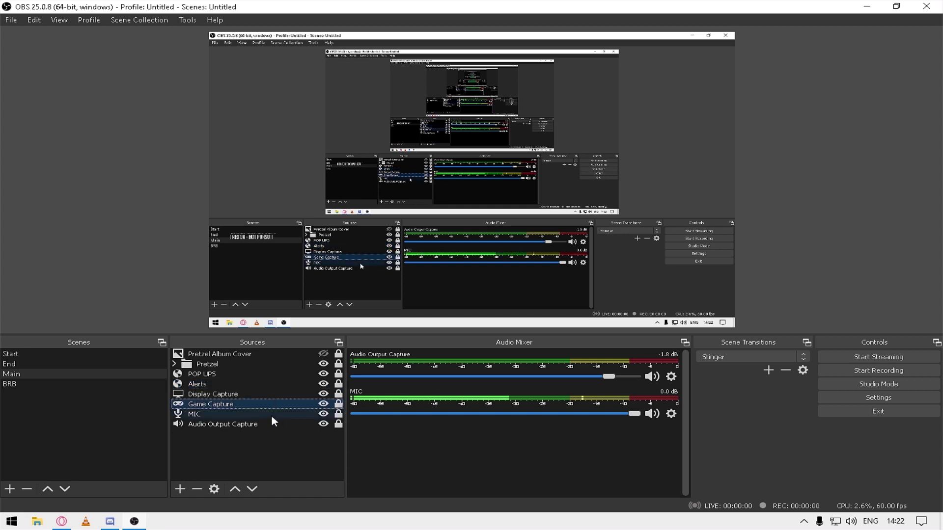
Step: Hide and re-show Display Capture, then minimize and restore the OBS window
click(252, 398)
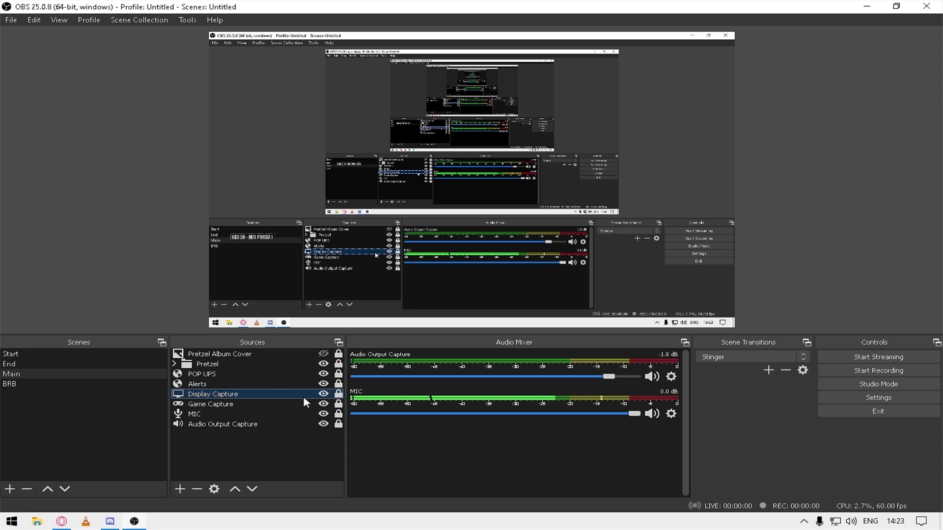
click(323, 394)
click(322, 394)
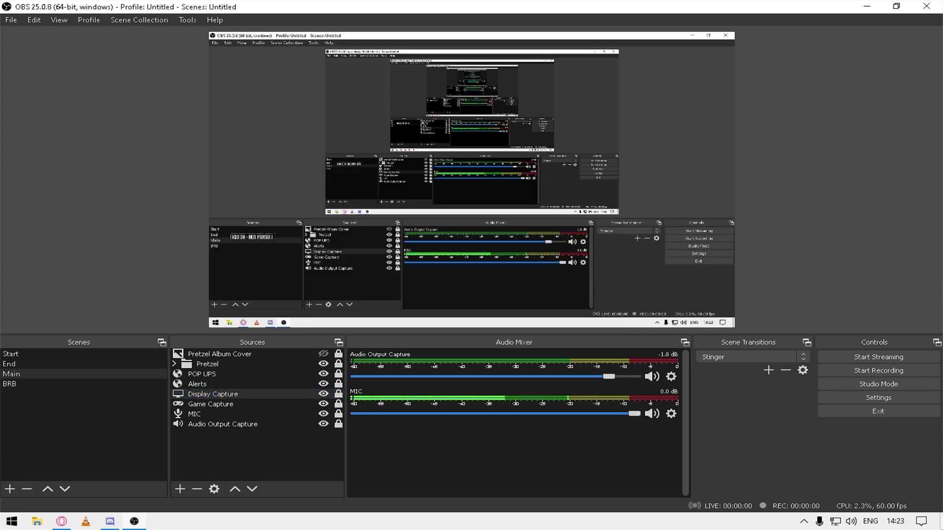
key(super+d)
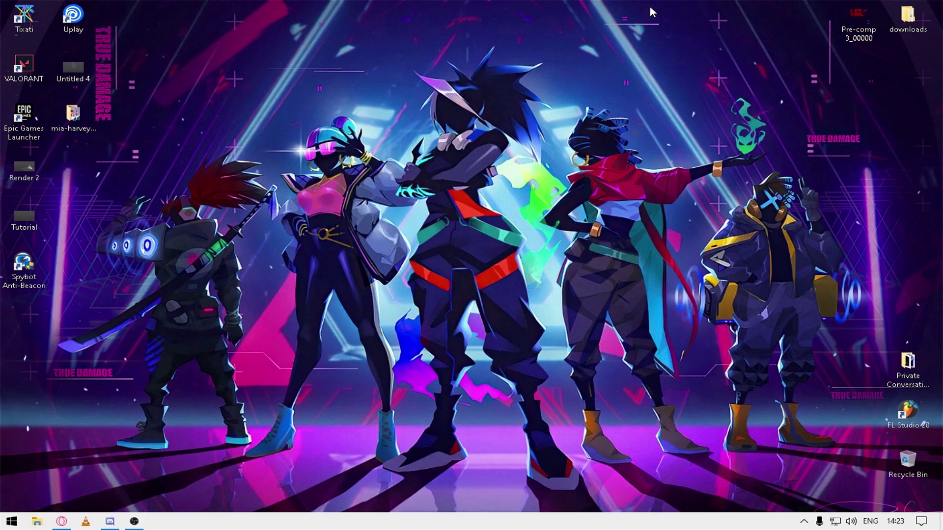
click(134, 521)
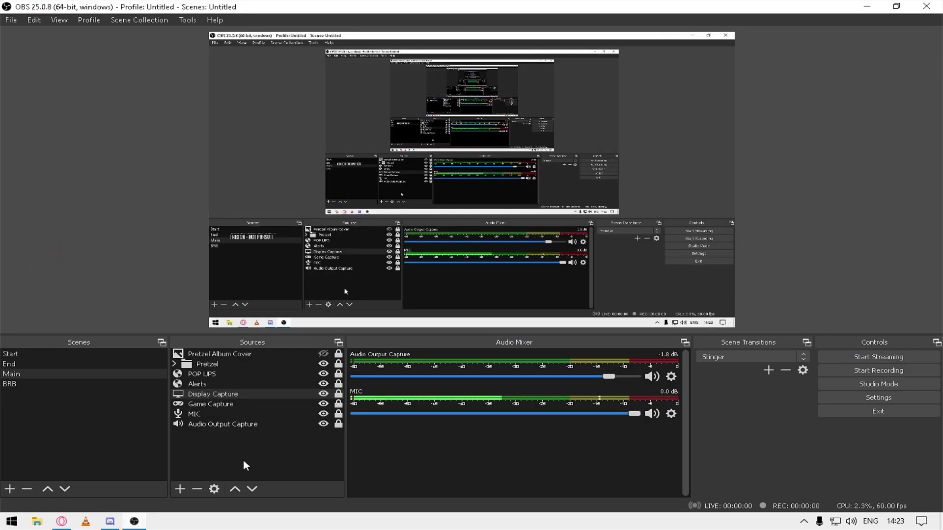
Step: View Game Capture properties unchanged, then select MIC and Audio Output Capture and clear the selection
click(287, 402)
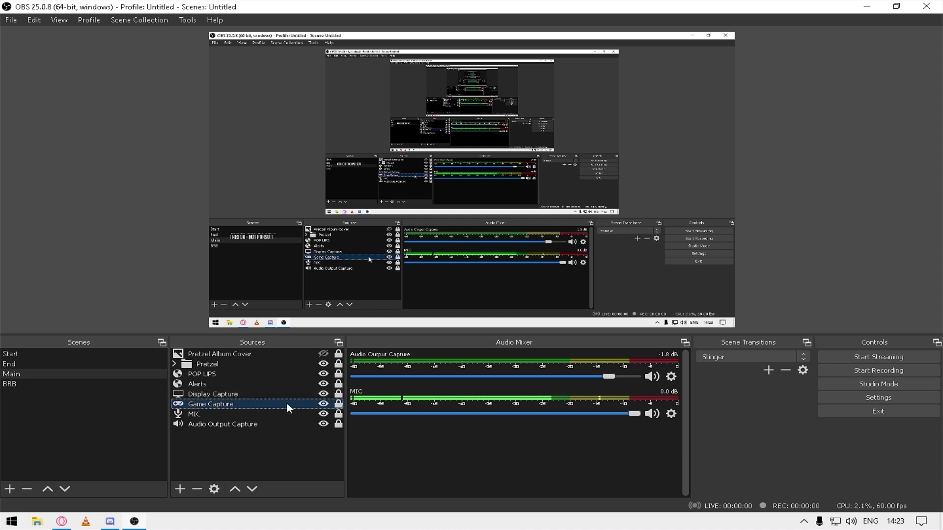
double_click(286, 402)
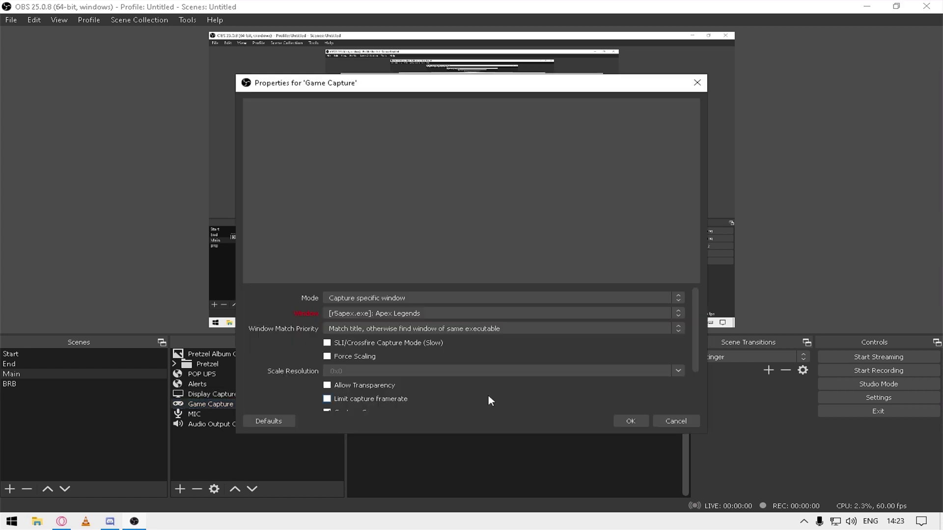
click(663, 423)
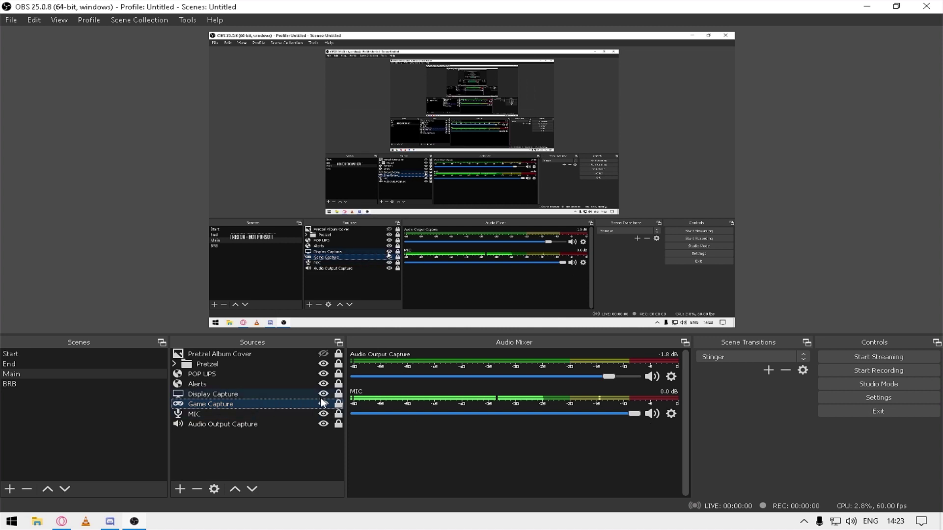
click(246, 416)
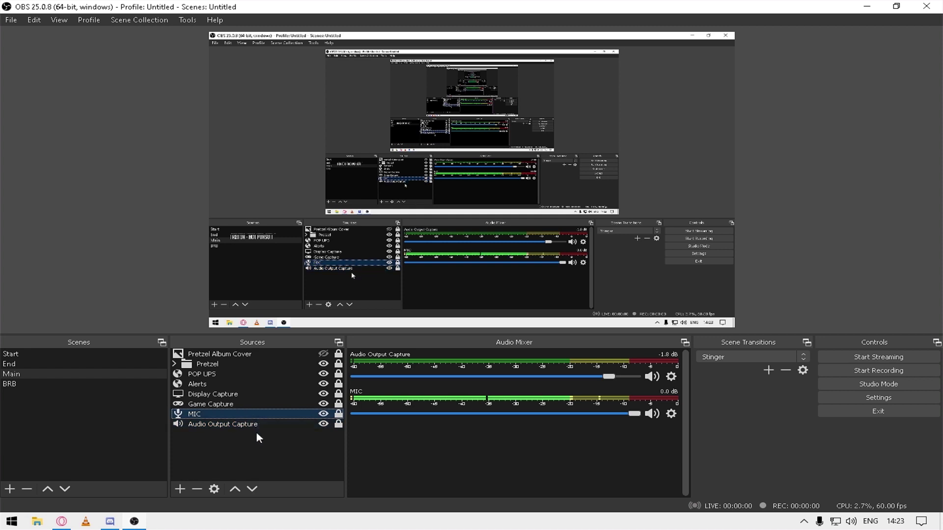
click(255, 423)
ctrl+click(256, 422)
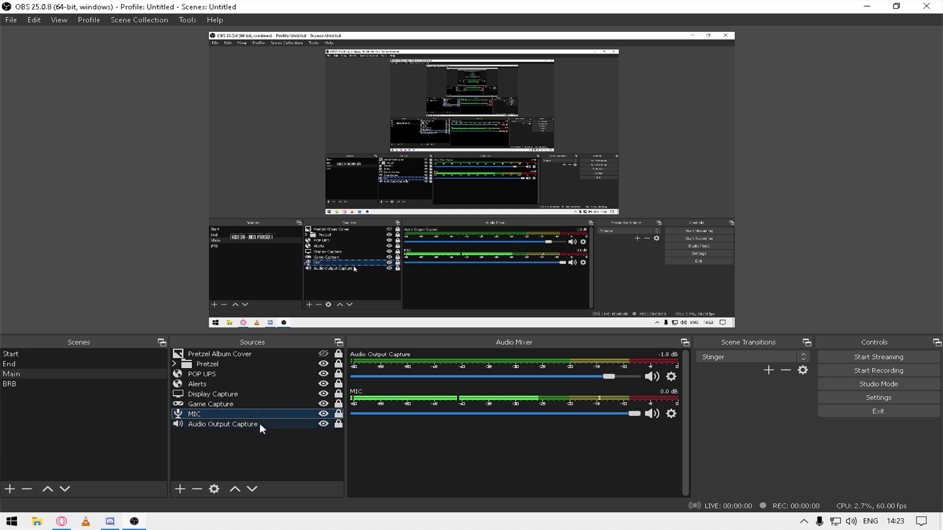
Step: Dismiss the audio mixer menu and open Settings on the Audio page showing 44.1 kHz Stereo
right_click(417, 441)
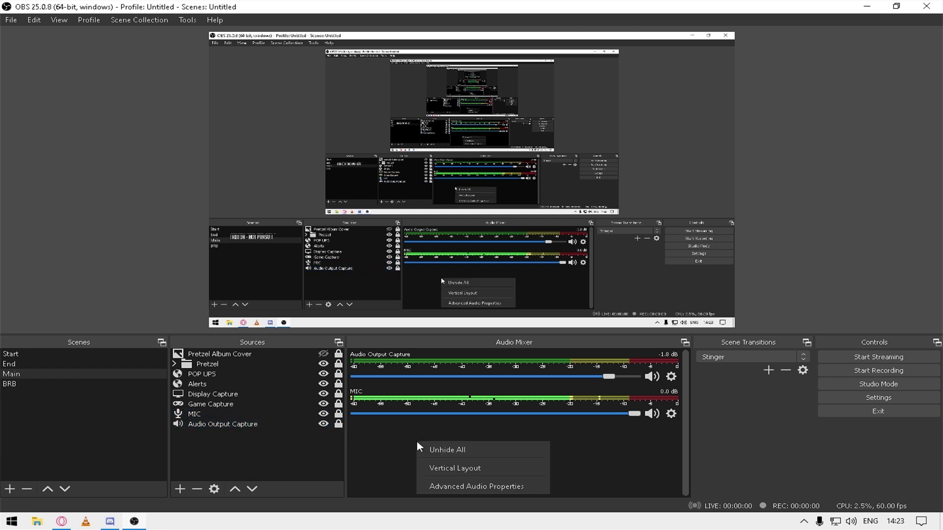
click(379, 448)
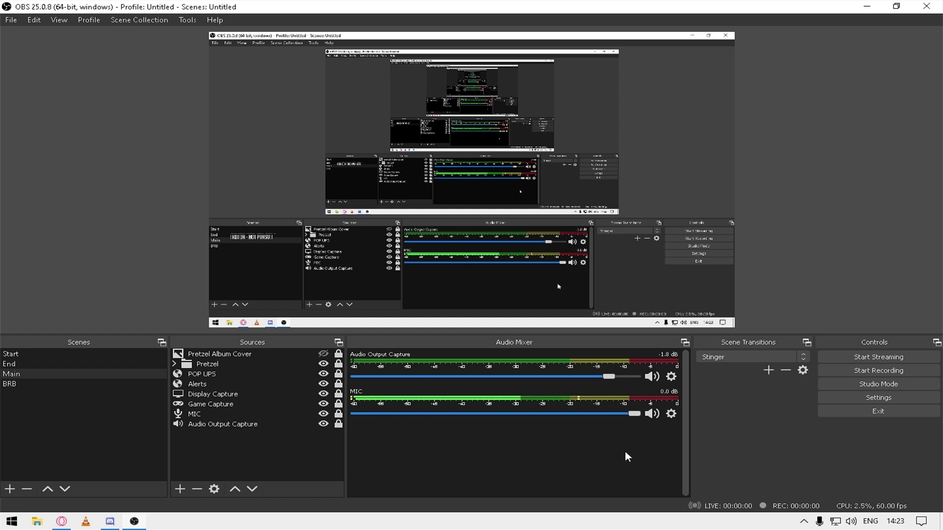
click(829, 398)
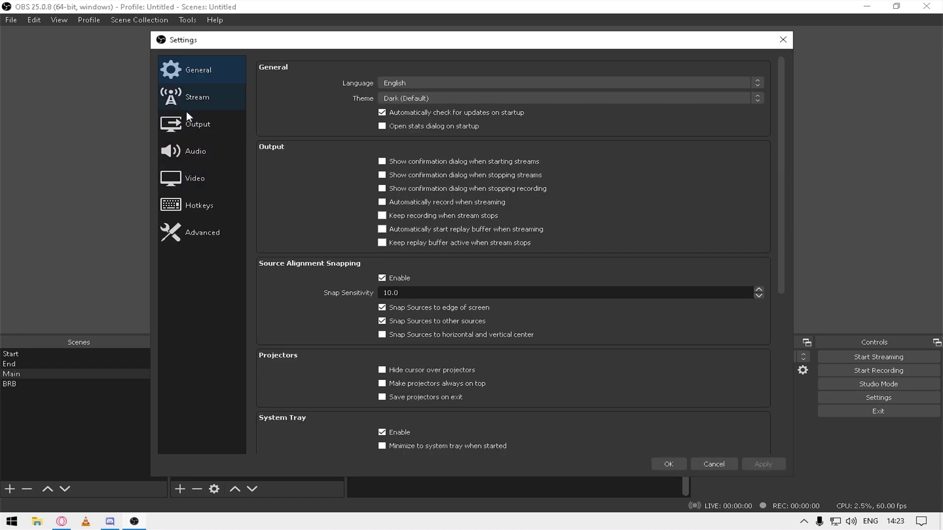
click(193, 150)
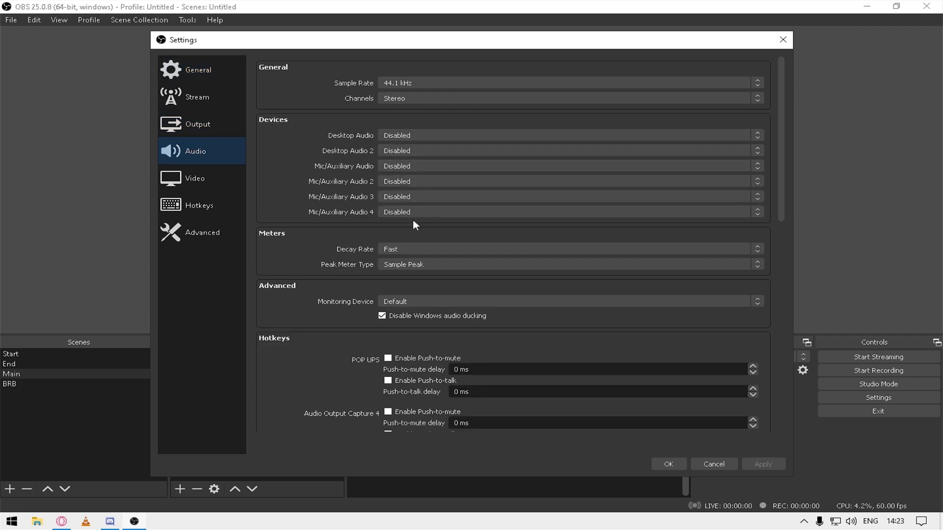
Step: Cancel Settings, dismiss the sources context menu twice, and view POP UPS properties without changes
click(711, 464)
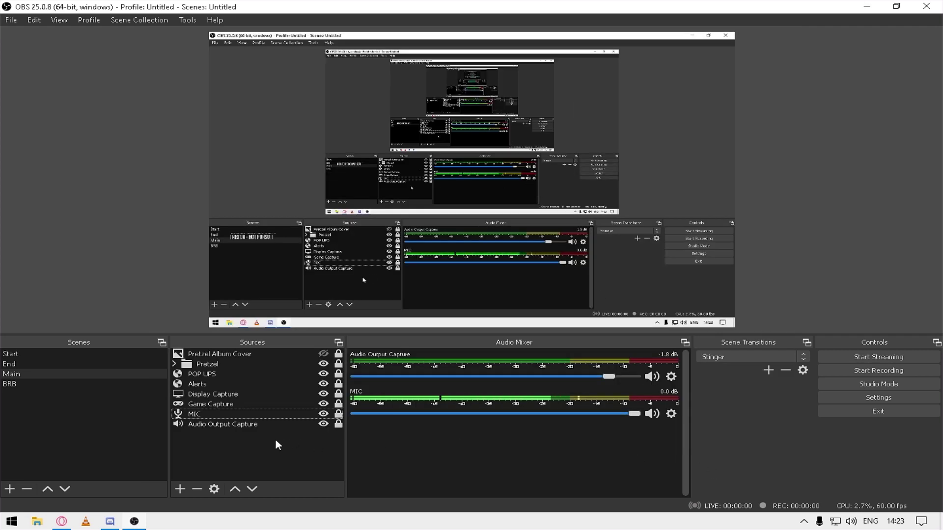
right_click(260, 441)
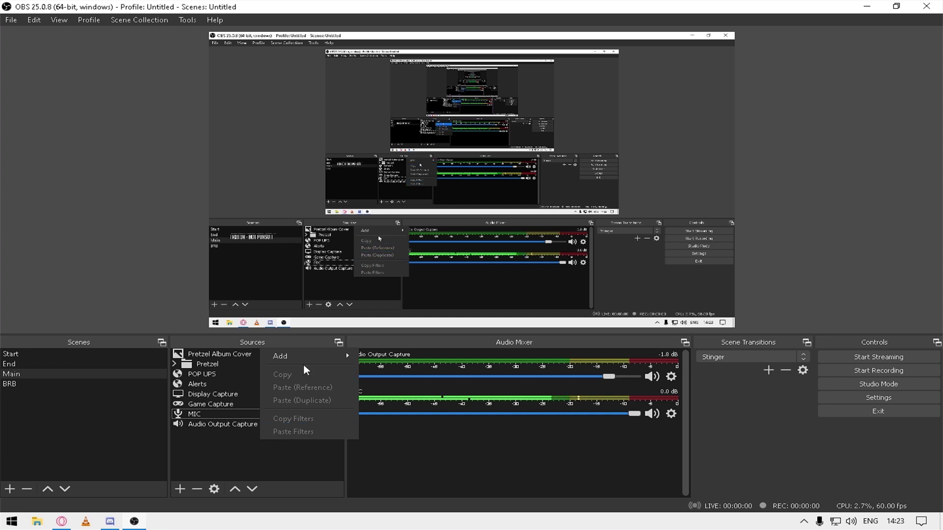
click(256, 454)
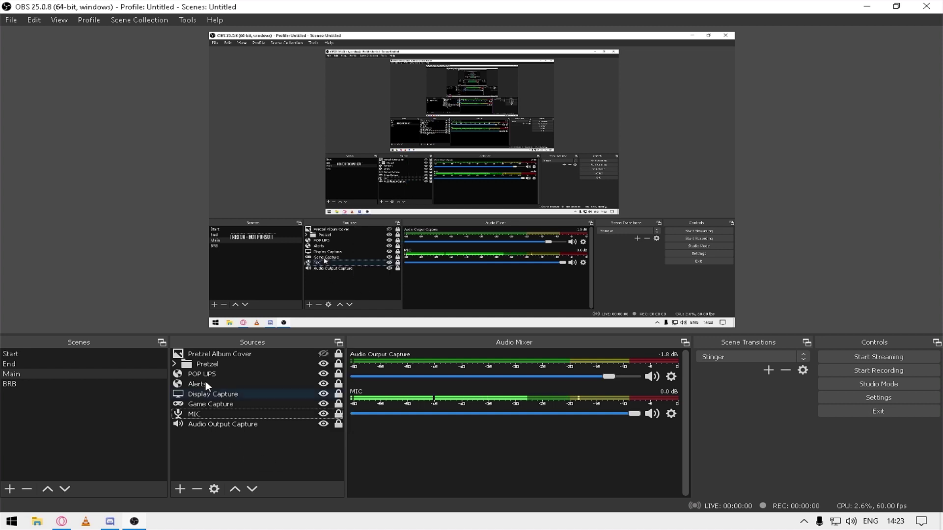
right_click(223, 449)
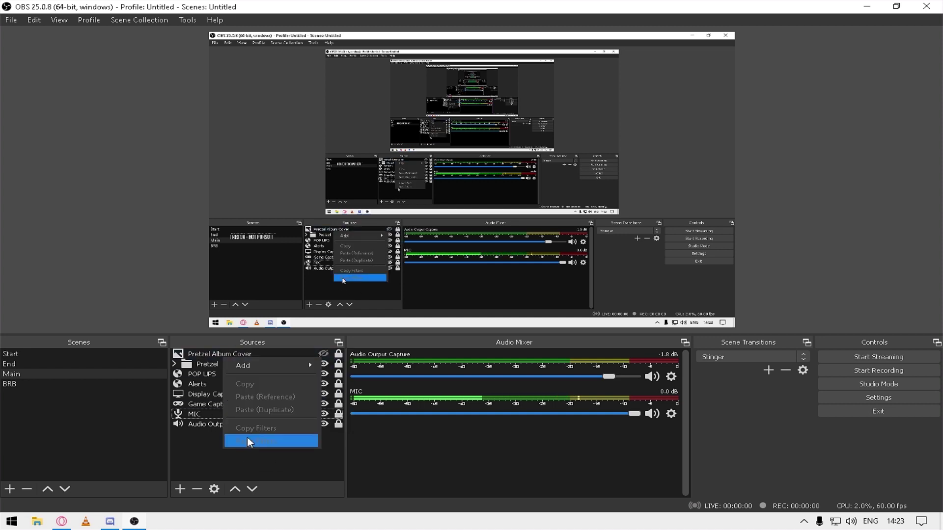
click(270, 373)
double_click(270, 374)
click(657, 422)
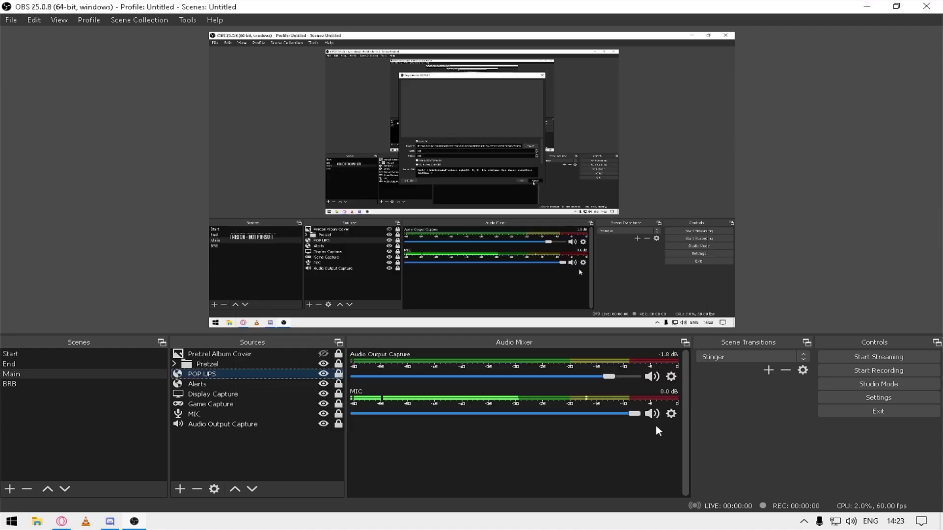
Step: Open the Audio Output Capture properties and expand its device list, currently Speakers (High Definition Audio Device)
right_click(268, 456)
mouse_move(322, 373)
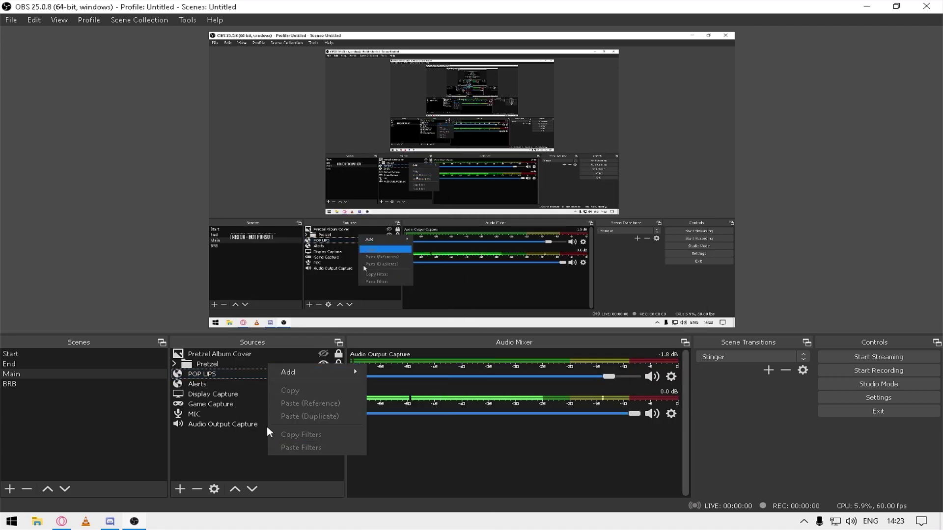
click(219, 457)
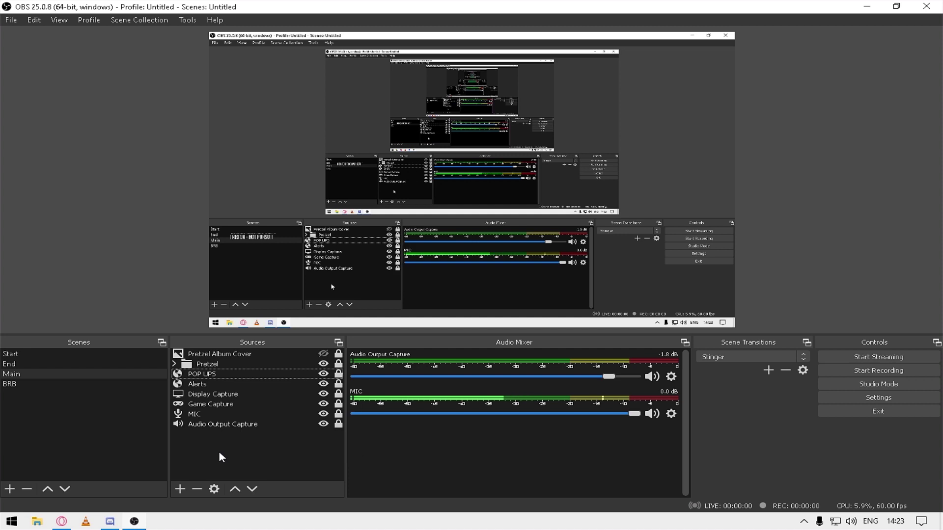
double_click(238, 425)
click(344, 110)
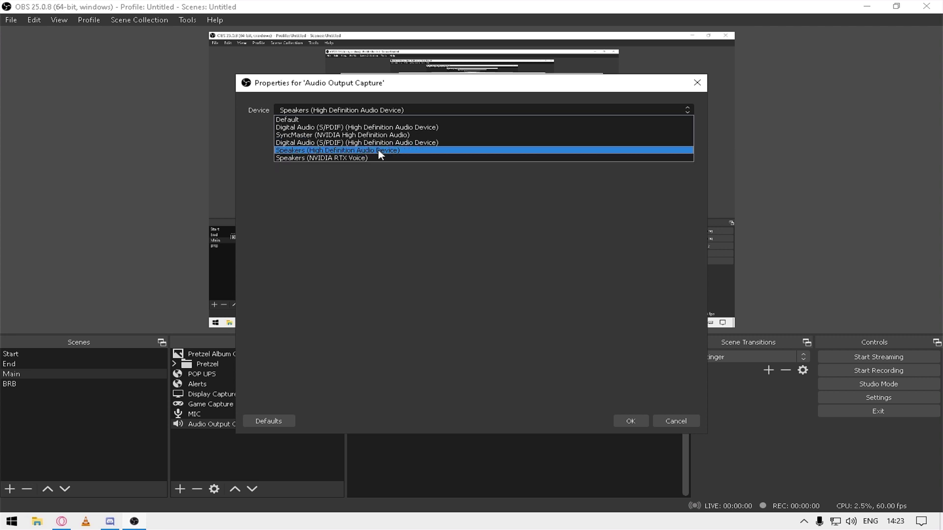
Step: Cancel Audio Output Capture properties, check the MIC device list, cancel it, and clear the selection
click(687, 423)
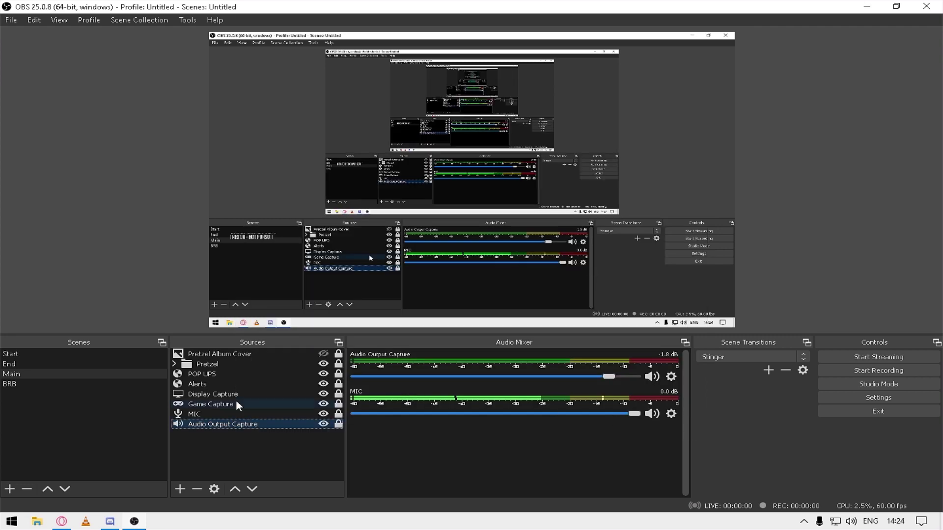
double_click(221, 415)
click(336, 109)
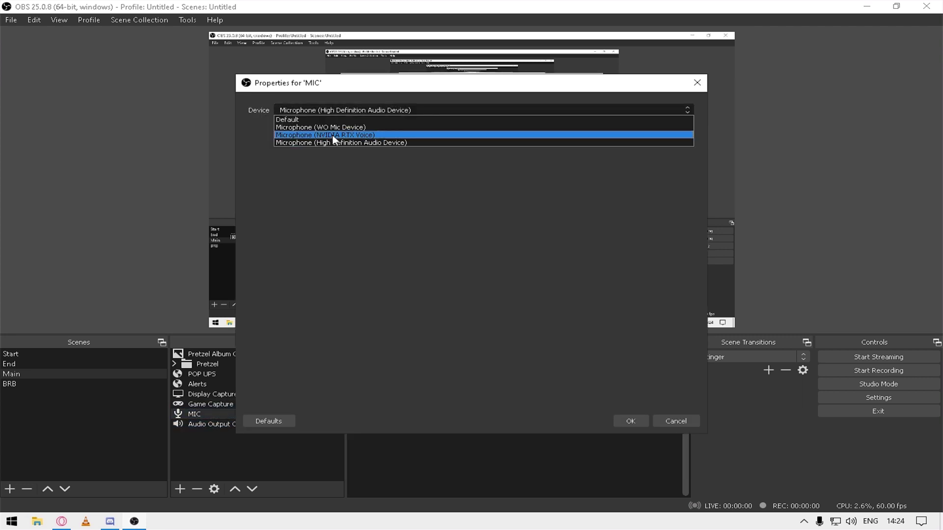
click(676, 424)
click(675, 422)
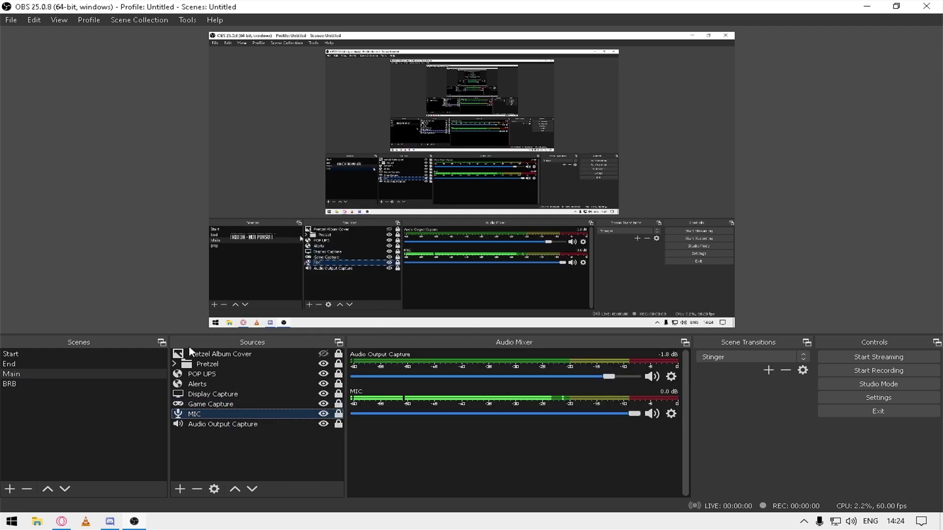
click(641, 472)
click(284, 459)
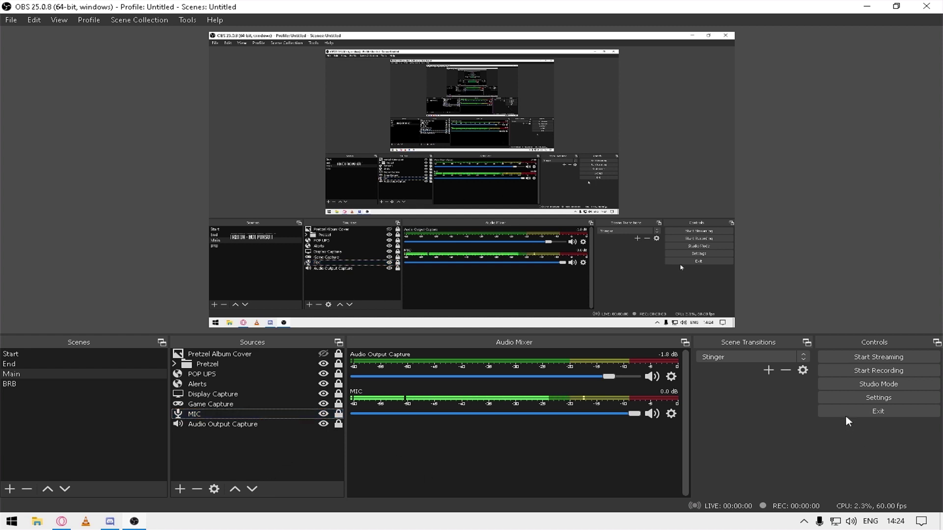
Step: Review the Stinger transition's properties through its gear menu and cancel without changes
click(852, 401)
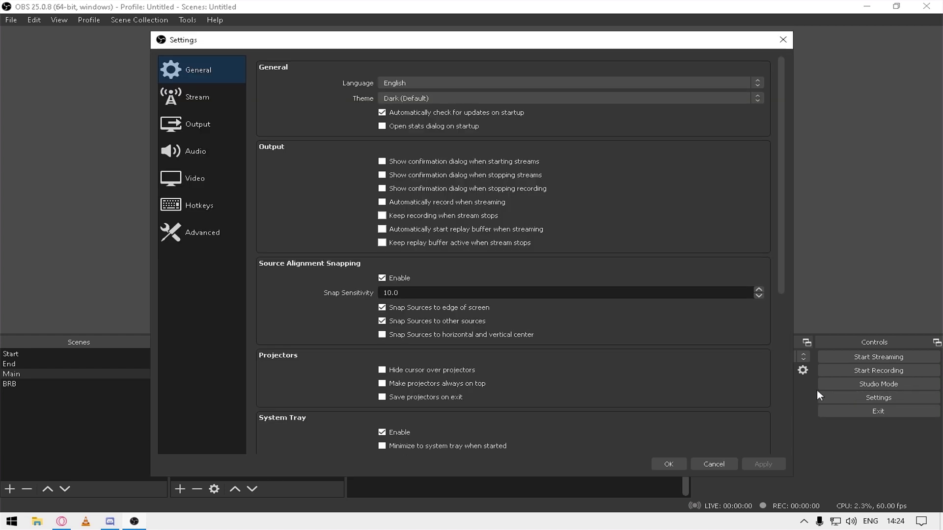
click(713, 464)
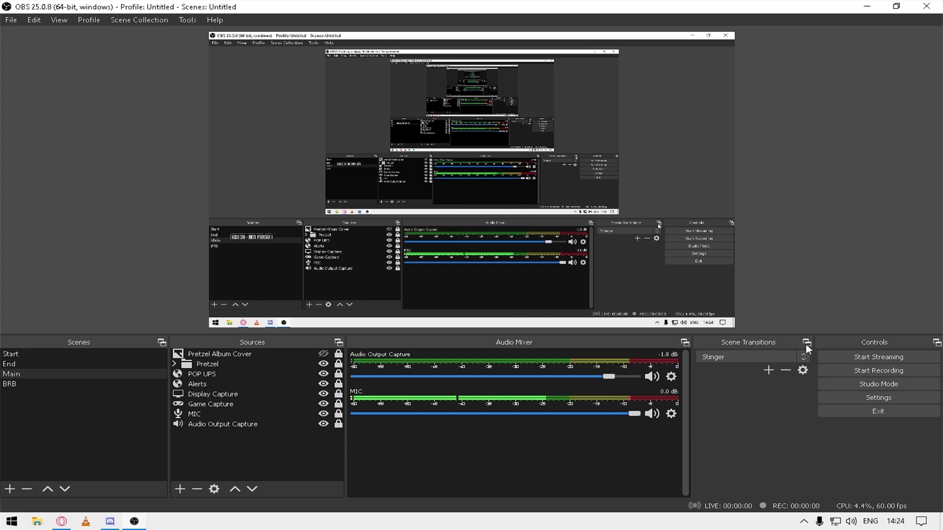
click(802, 371)
click(828, 387)
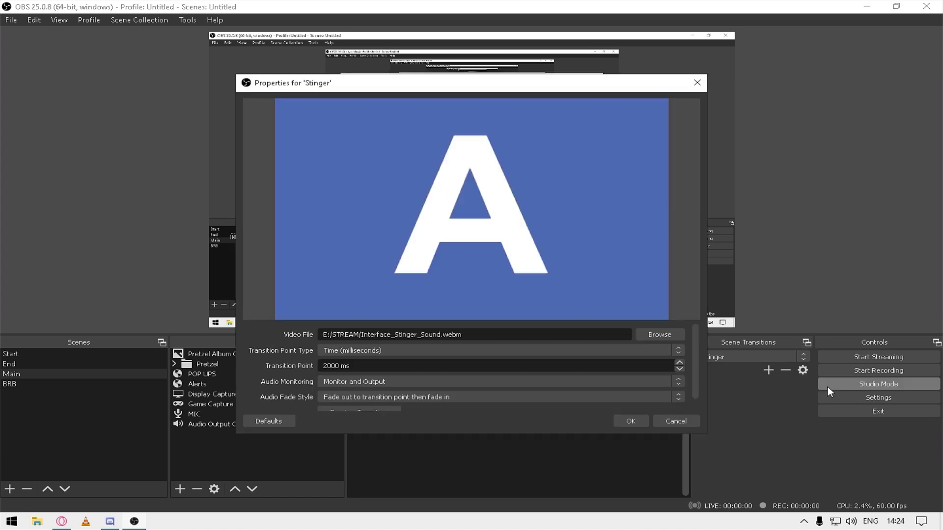
scroll(287, 355, down, 1)
scroll(300, 343, up, 1)
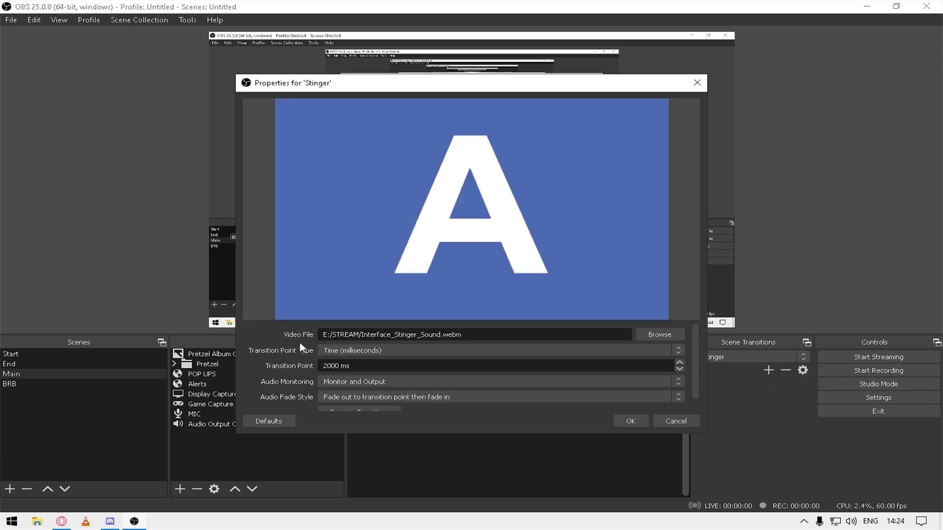
scroll(315, 359, down, 1)
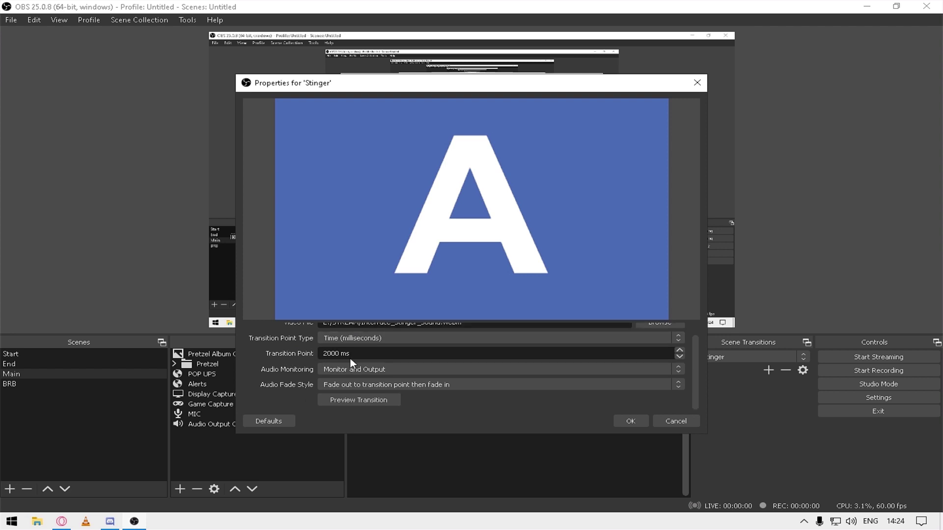
scroll(396, 349, up, 1)
scroll(464, 364, down, 1)
scroll(464, 396, up, 1)
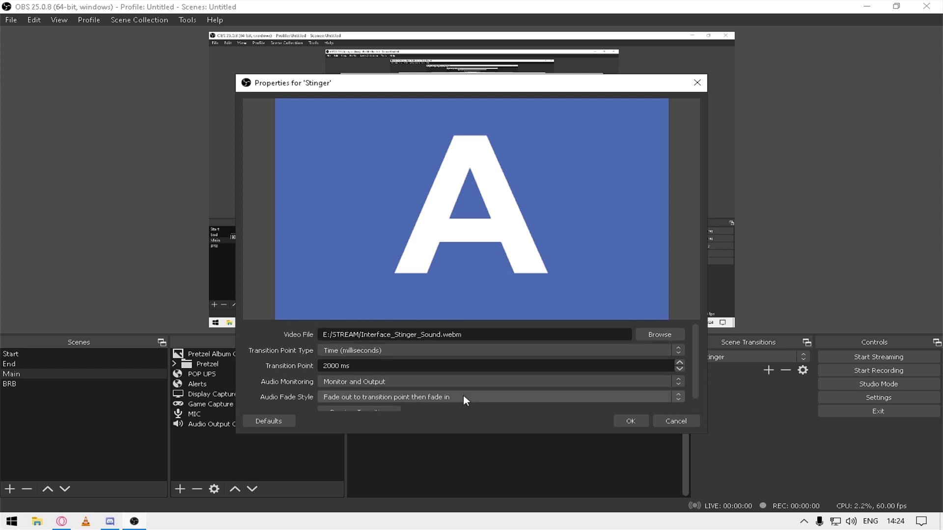
click(683, 421)
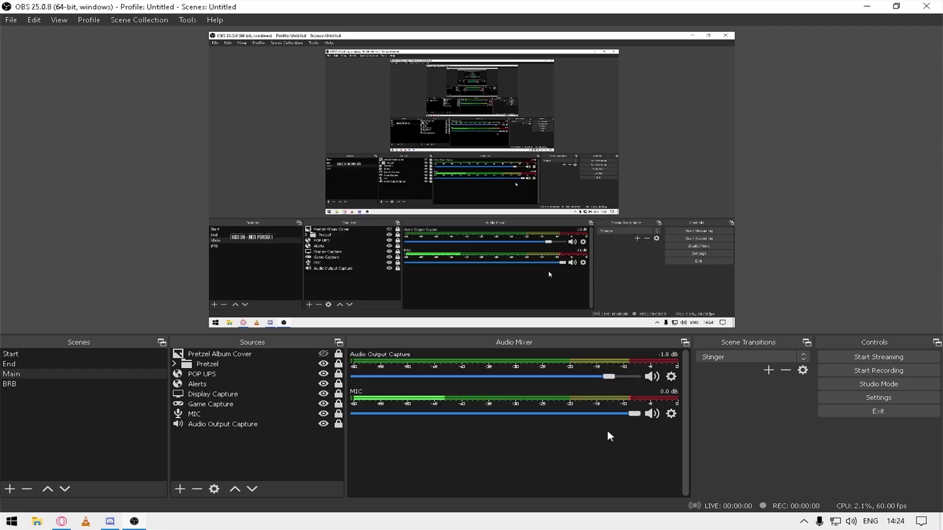
Step: Open Settings on the Stream page showing YouTube / YouTube Gaming
click(852, 404)
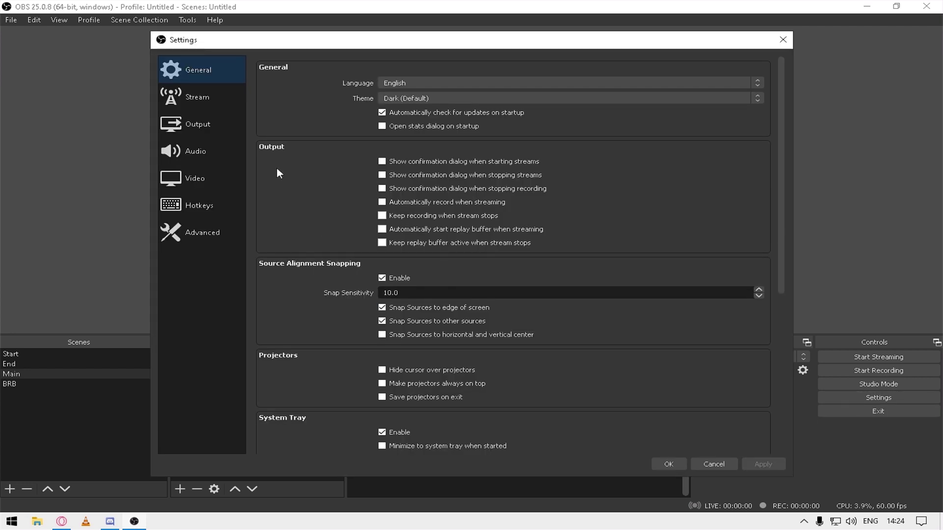
scroll(516, 385, down, 5)
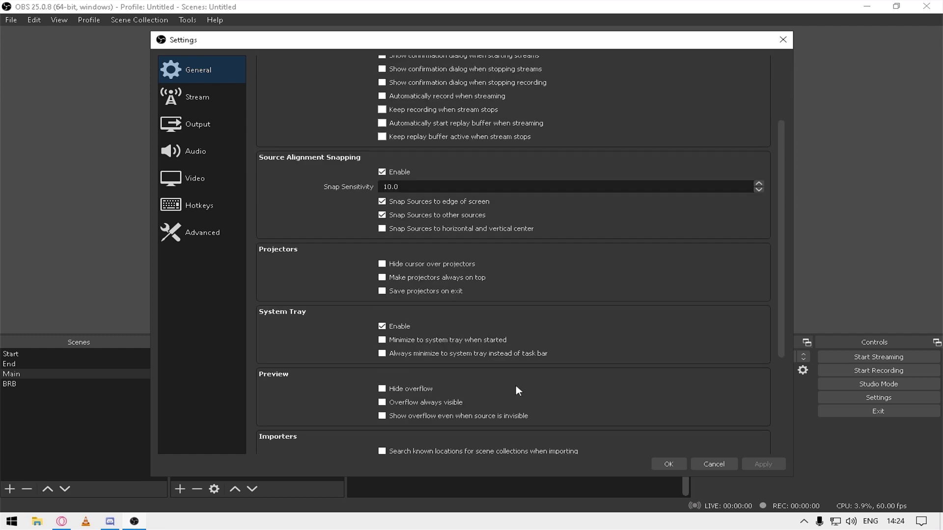
scroll(515, 385, up, 5)
Step: Keep YouTube / YouTube Gaming as the stream service, moving between the Stream and Output pages
click(210, 105)
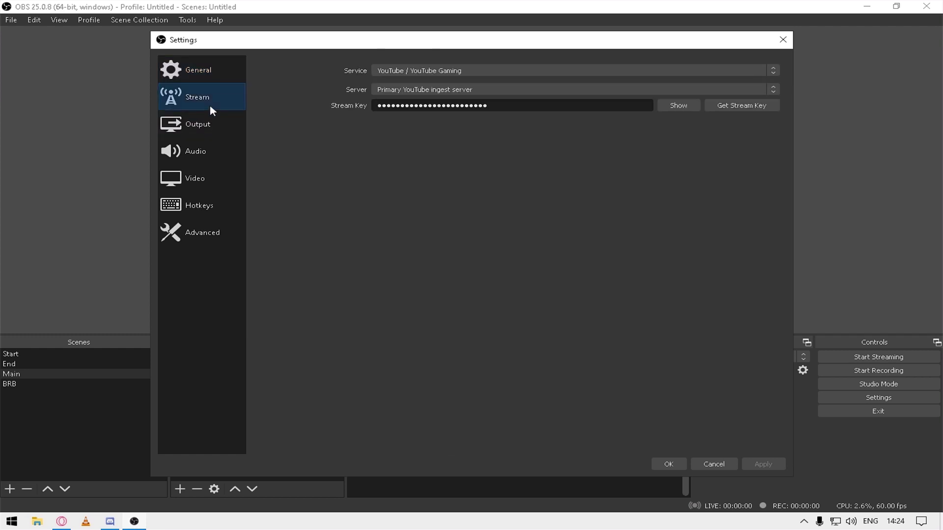
click(446, 71)
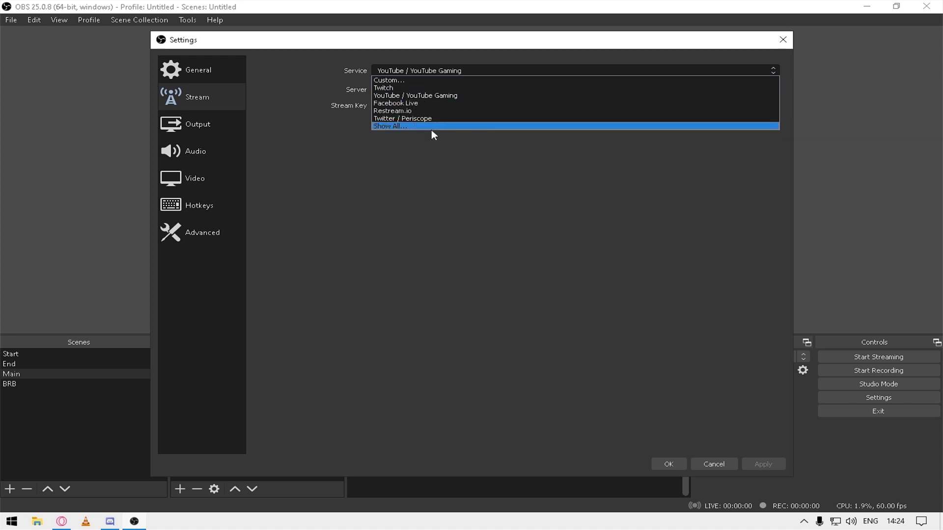
click(478, 173)
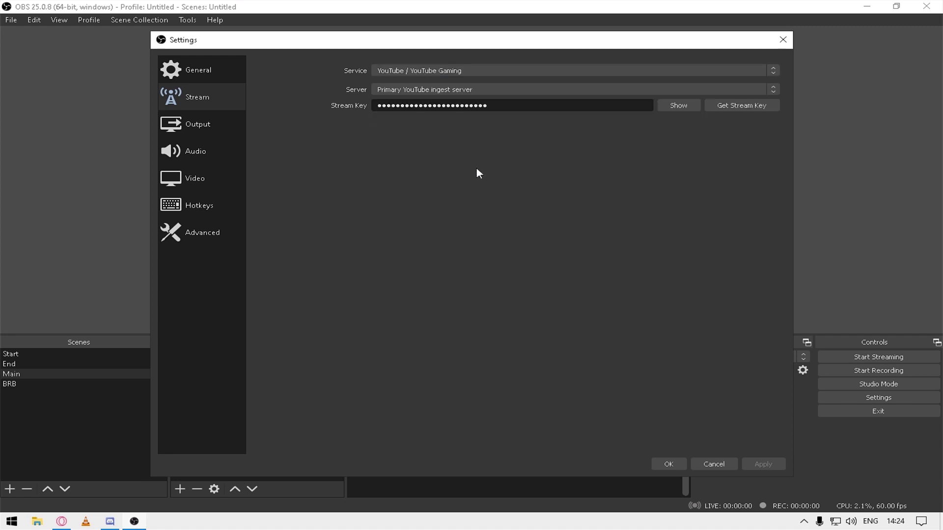
double_click(465, 106)
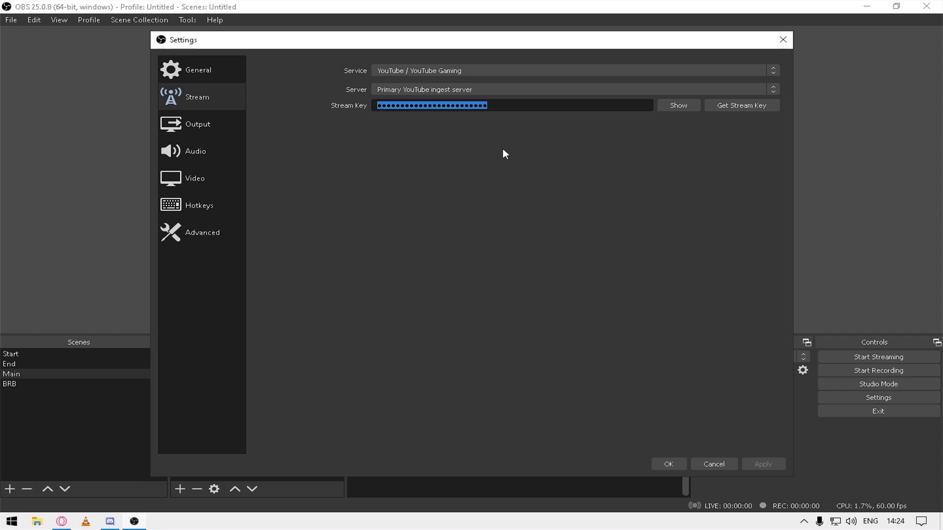
click(187, 125)
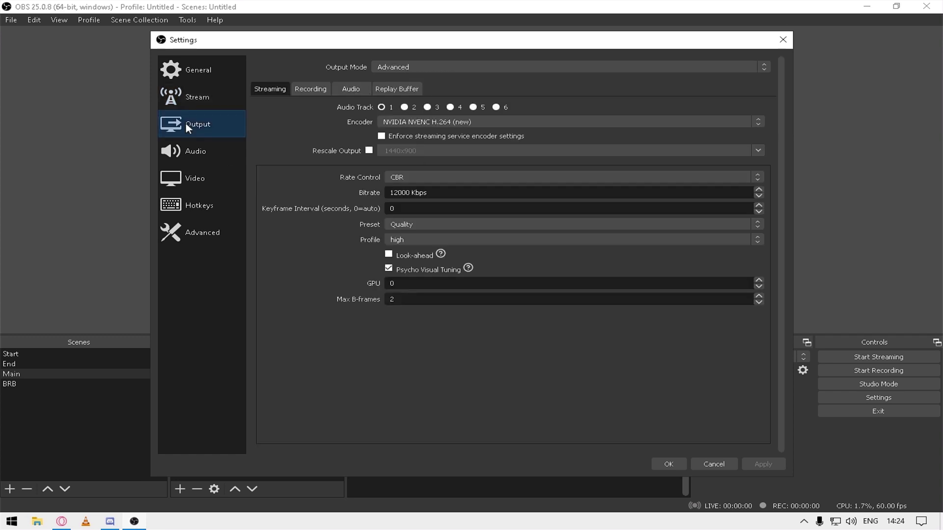
click(189, 104)
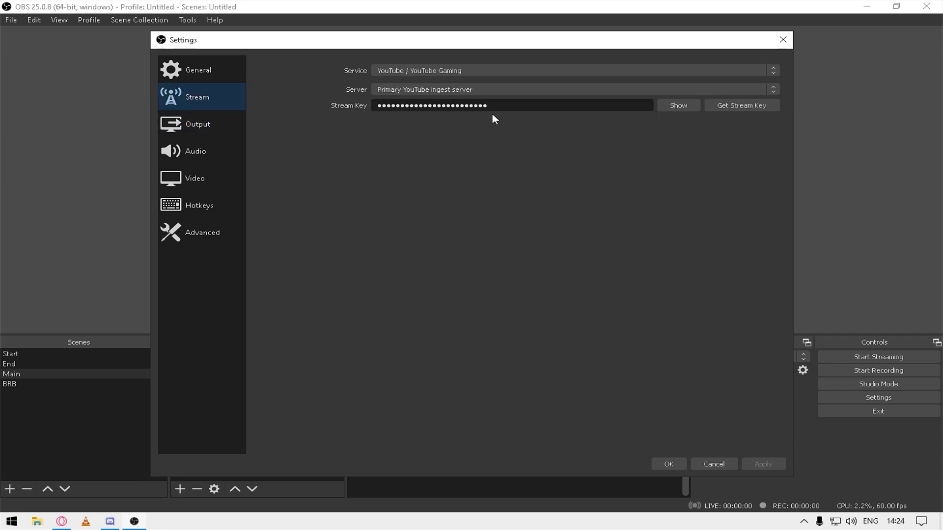
drag(496, 109, 368, 118)
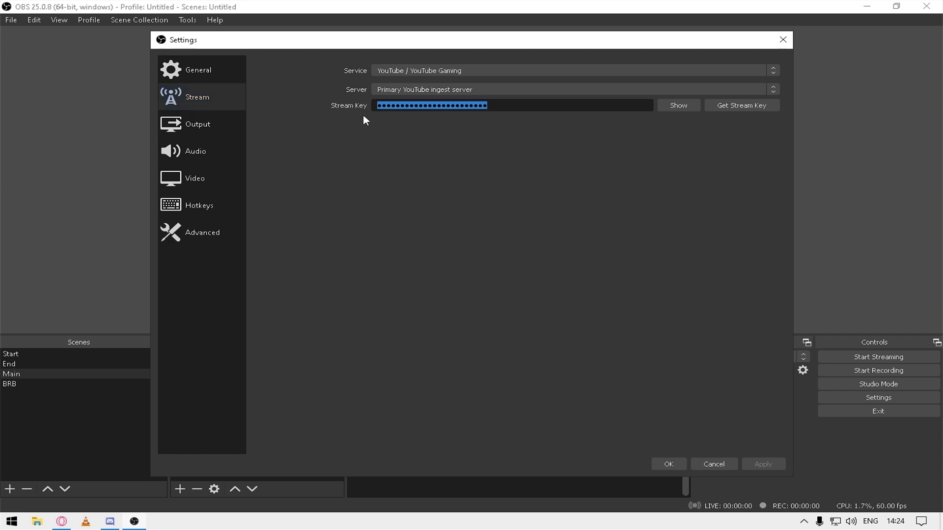
click(206, 139)
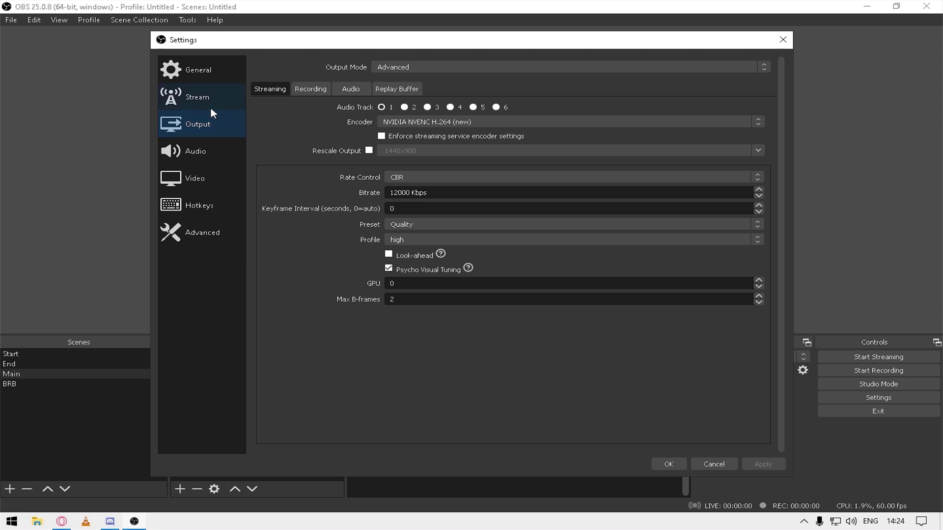
click(210, 107)
click(214, 118)
click(425, 70)
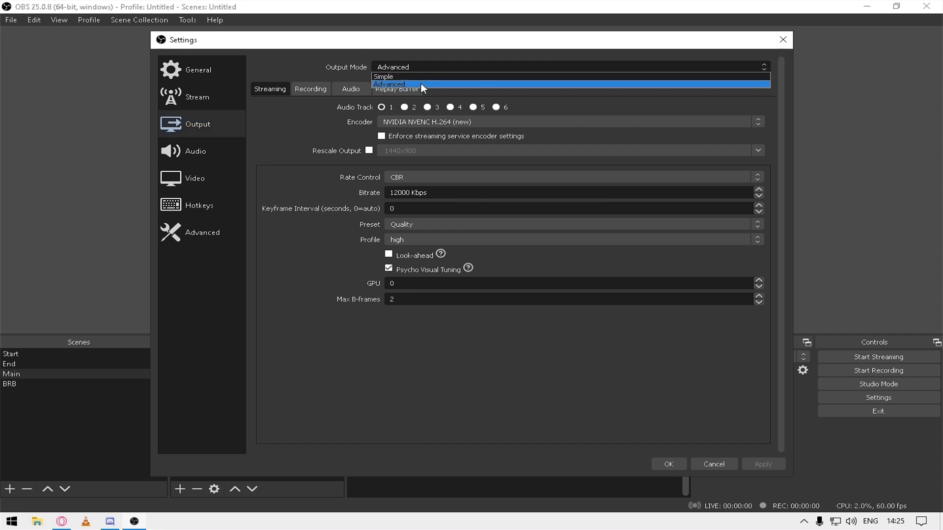
click(285, 144)
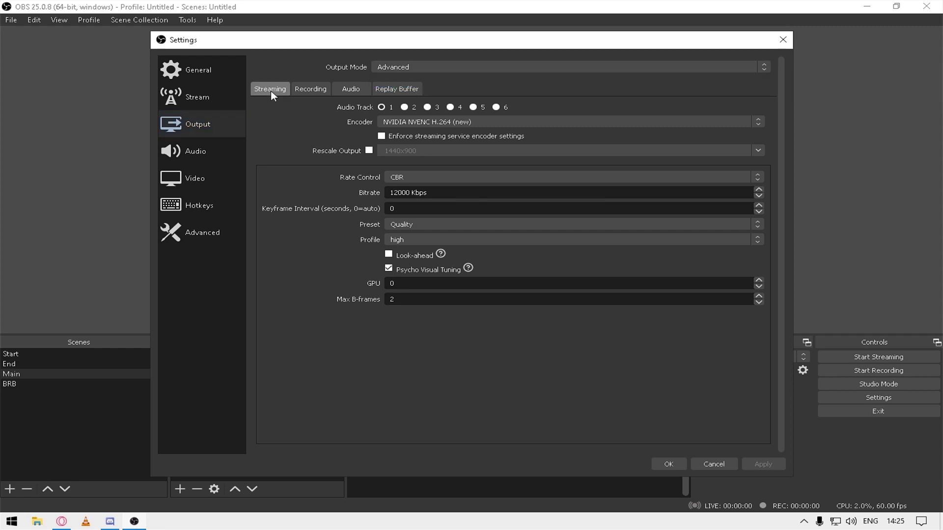
click(398, 124)
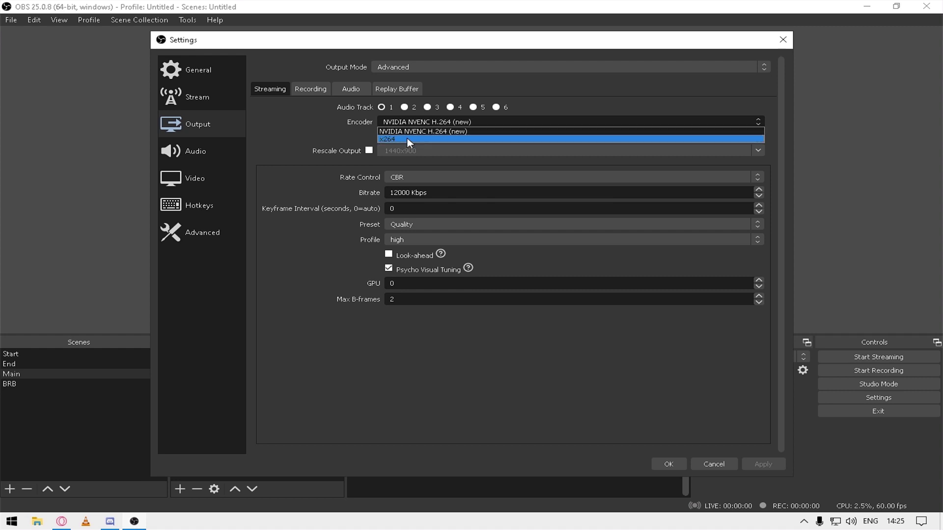
click(279, 123)
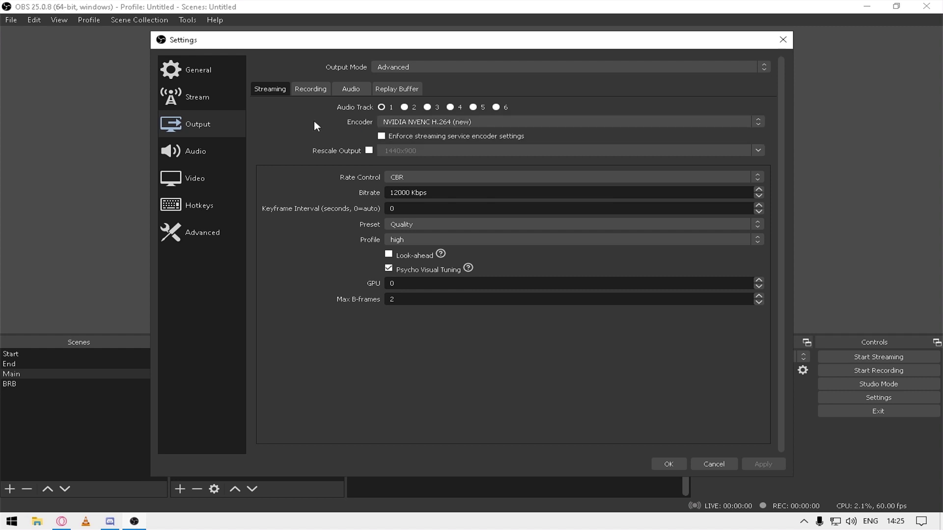
click(400, 121)
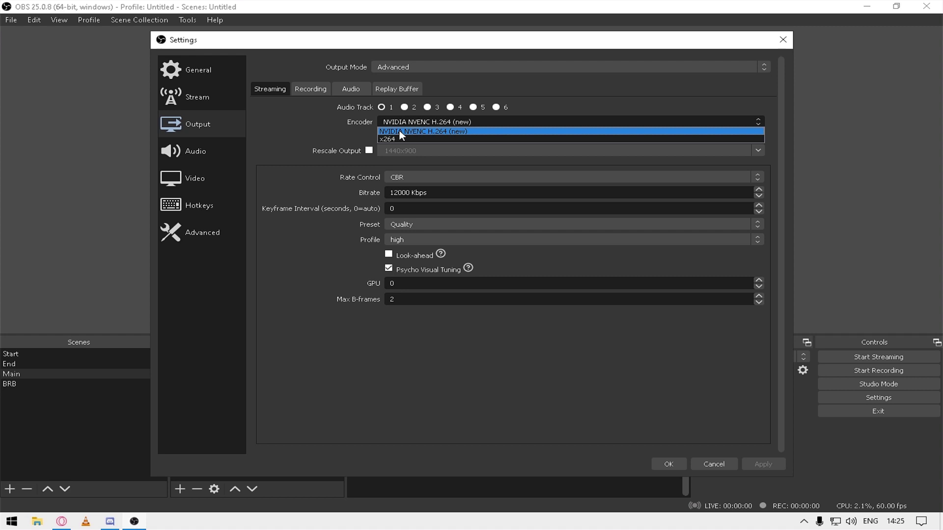
click(375, 129)
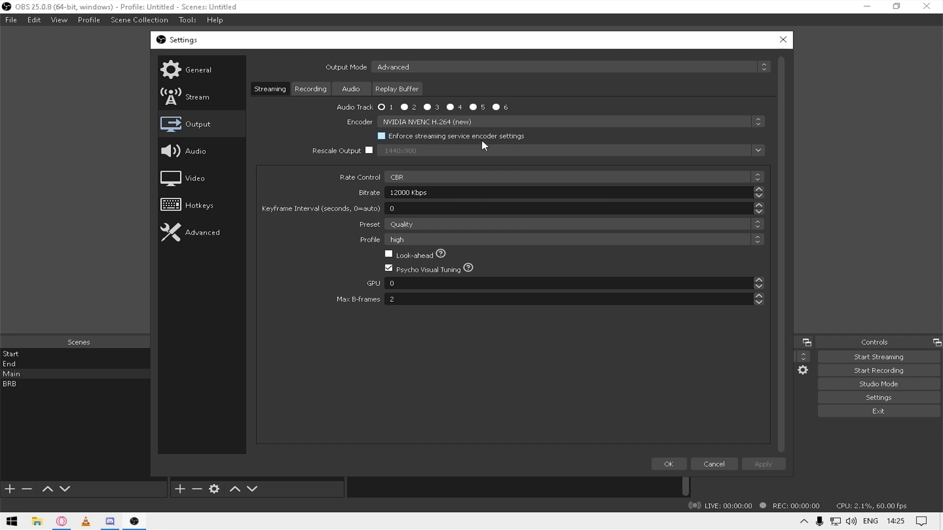
click(501, 139)
click(444, 139)
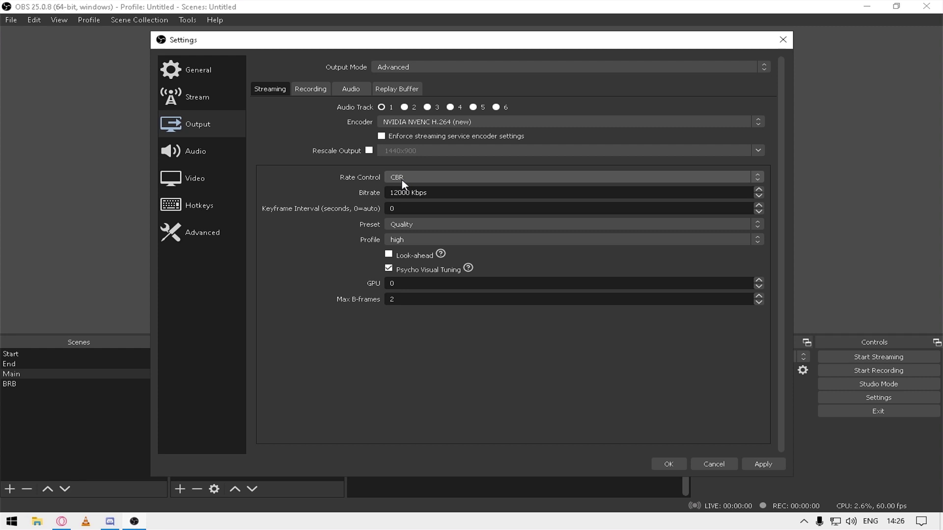
Step: Check the 12000 Kbps bitrate and browse Rate Control options, leaving it on VBR for now
drag(437, 195, 381, 202)
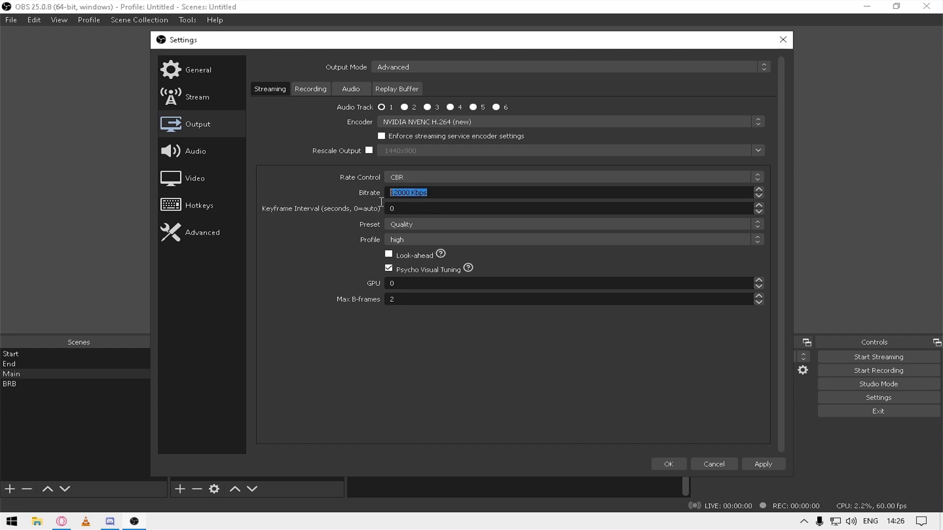
click(340, 194)
click(396, 181)
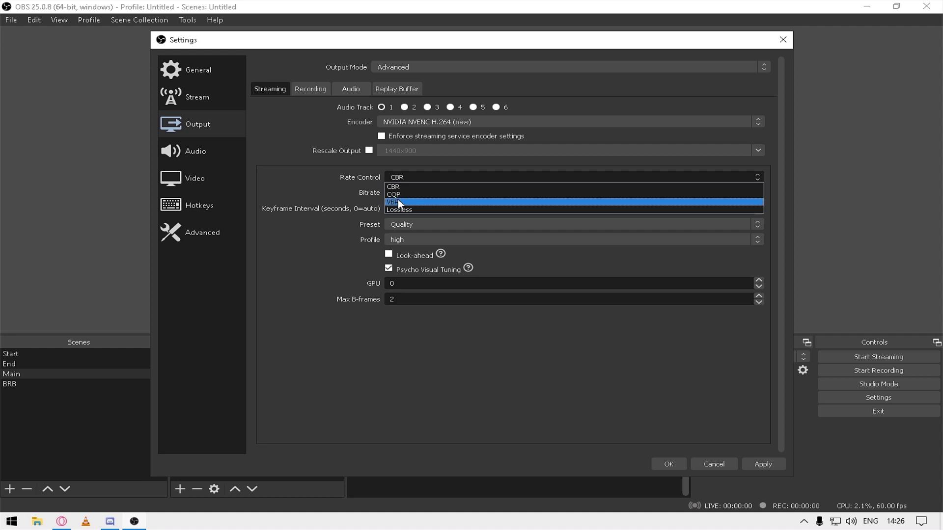
click(329, 187)
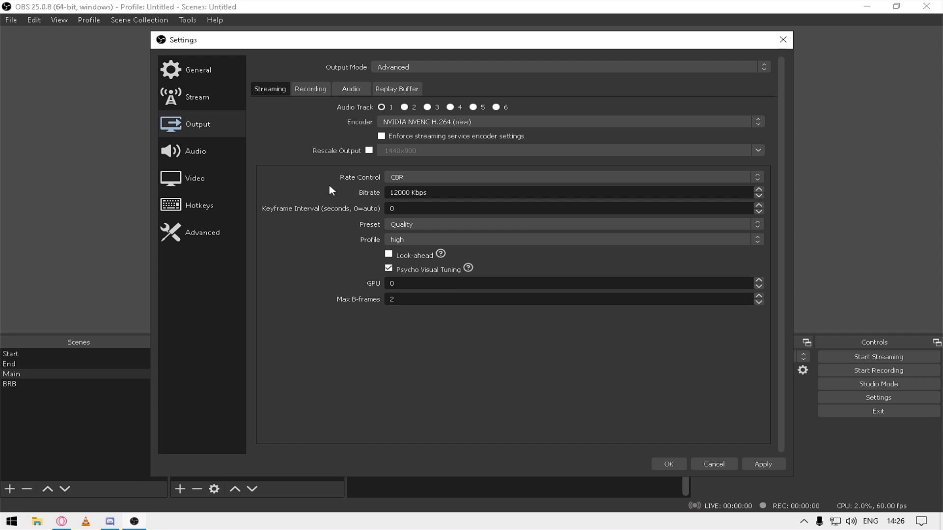
click(423, 178)
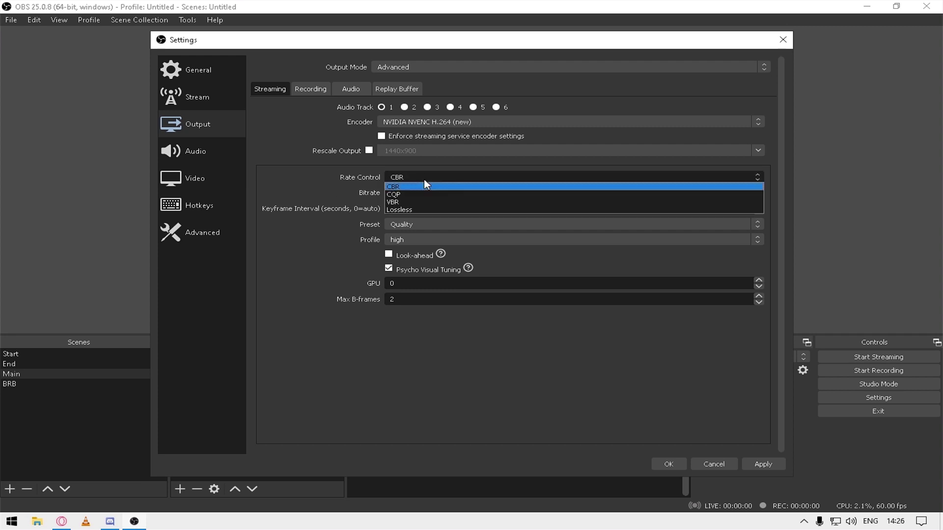
click(411, 204)
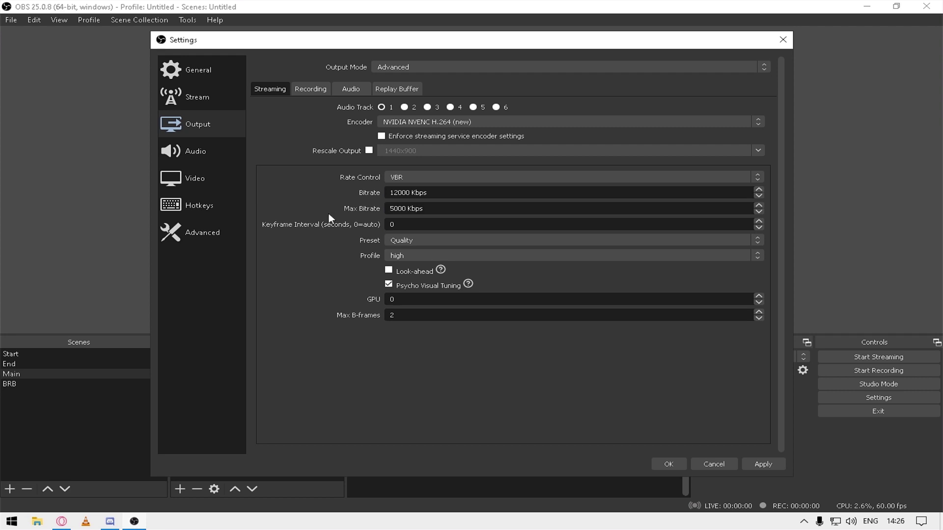
Step: Note the 5000 Kbps Max Bitrate, then switch Rate Control to CBR with bitrate 12000 Kbps
double_click(446, 213)
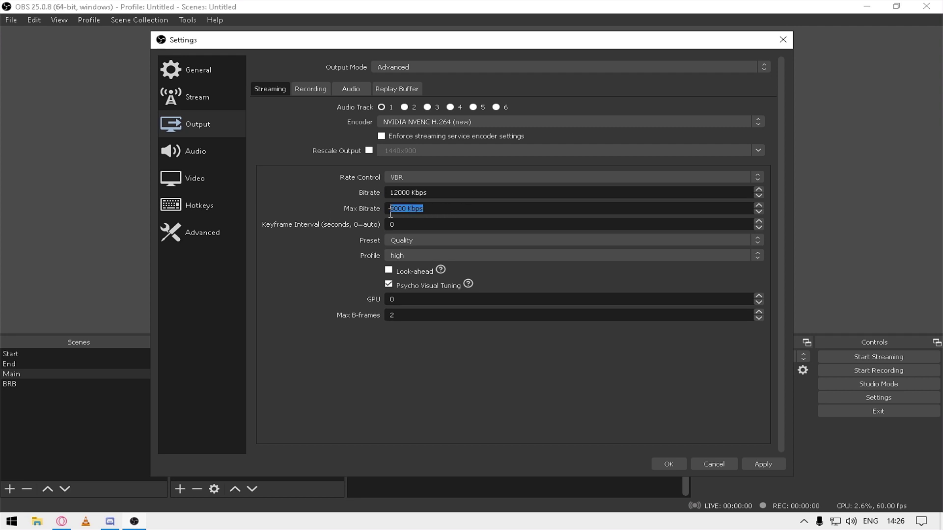
click(430, 207)
drag(433, 211, 393, 216)
click(449, 179)
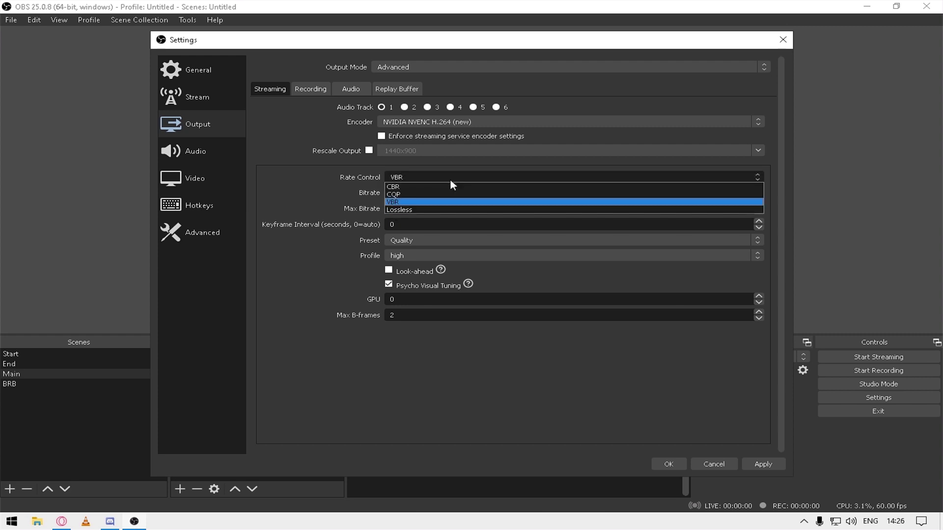
click(440, 186)
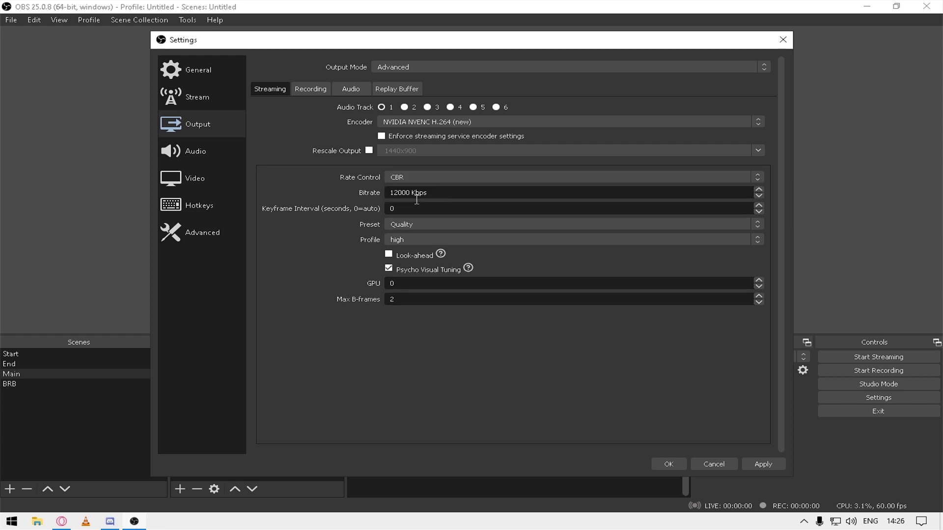
drag(455, 196, 295, 201)
click(295, 201)
drag(438, 199, 406, 201)
click(384, 194)
Step: In the browser, search for YouTube live bitrate and open the live encoder settings help page
click(67, 523)
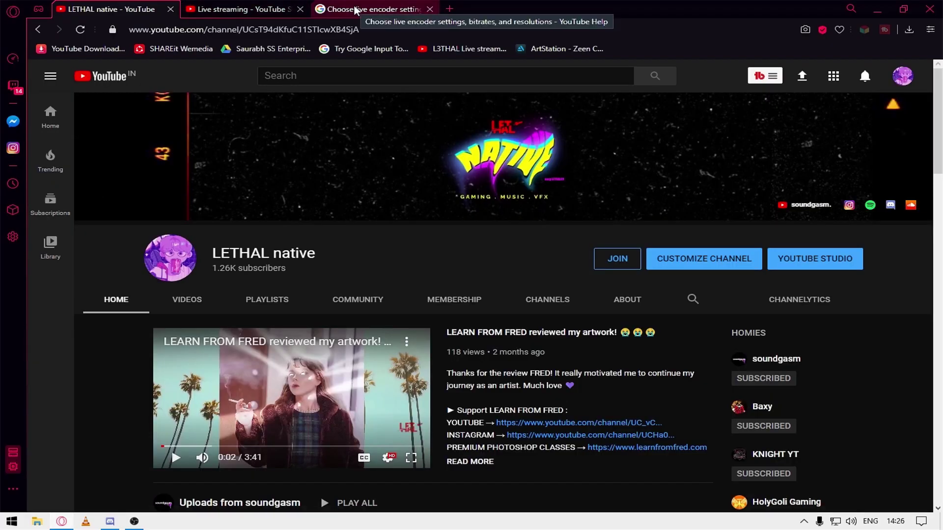
click(341, 5)
scroll(305, 263, up, 5)
click(247, 28)
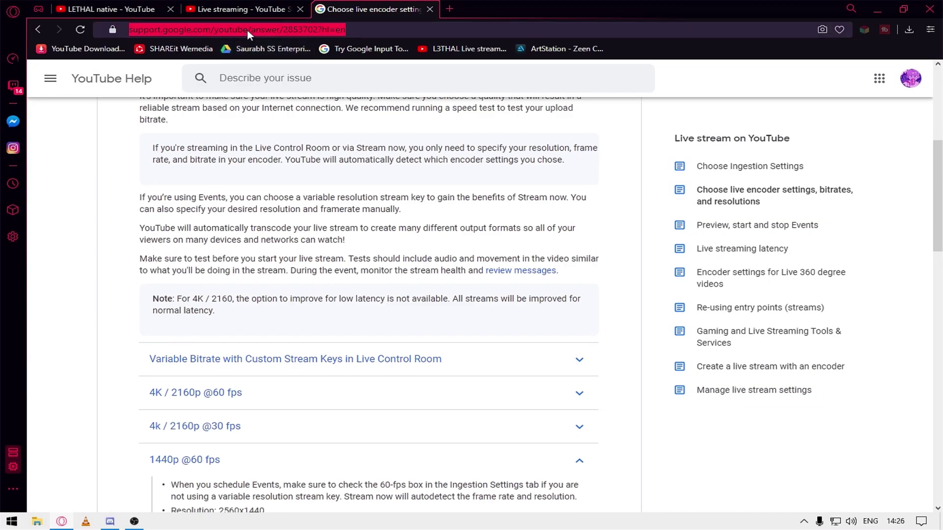
text(you)
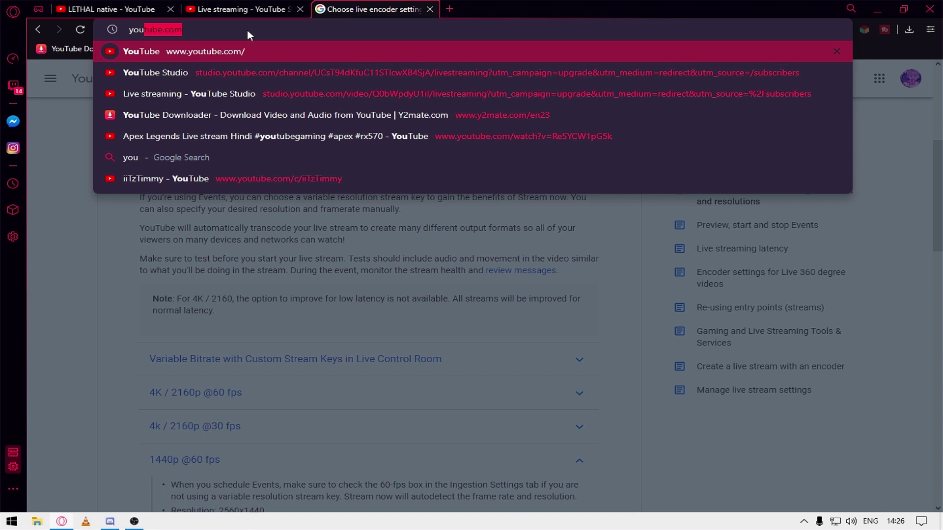
text(tube)
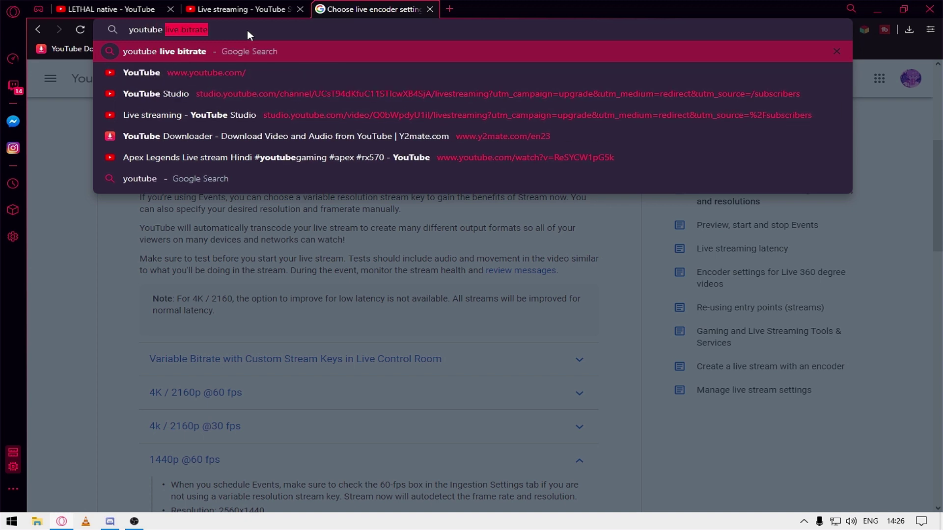
key(Return)
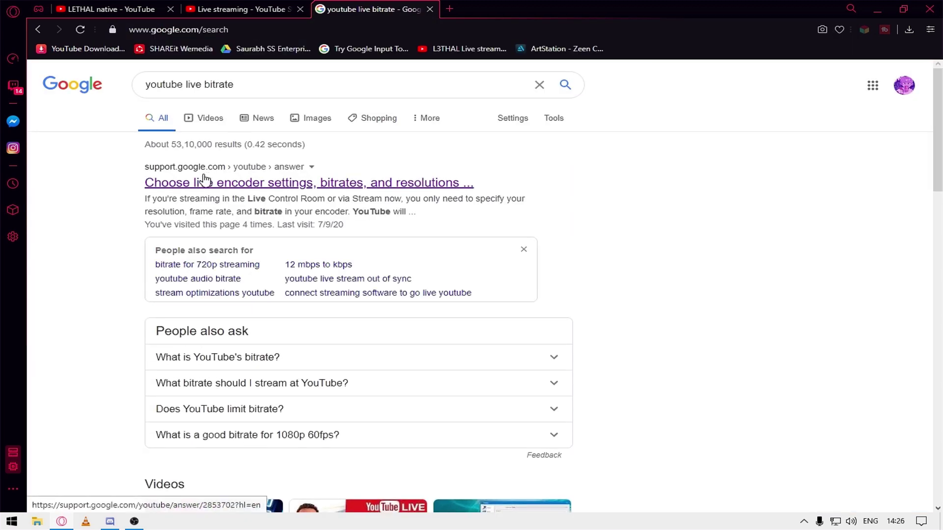
click(213, 185)
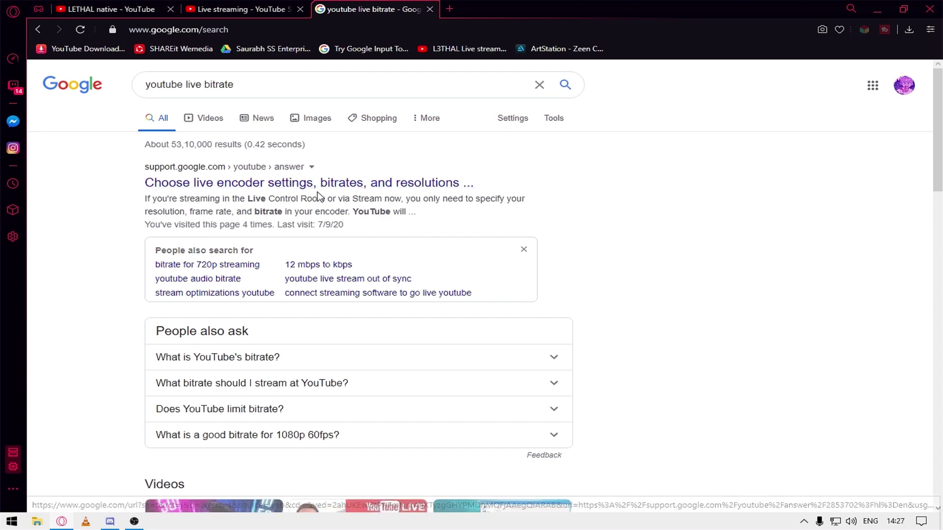
scroll(326, 288, down, 10)
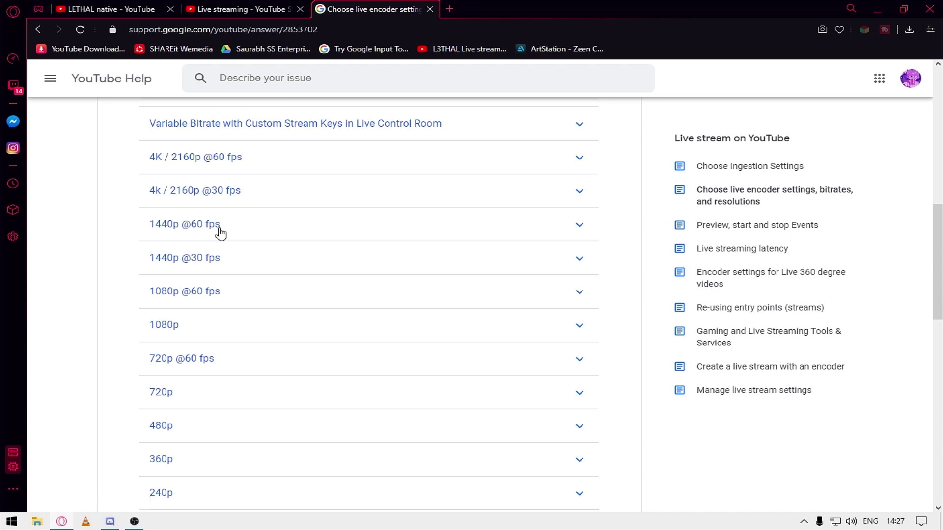
click(220, 233)
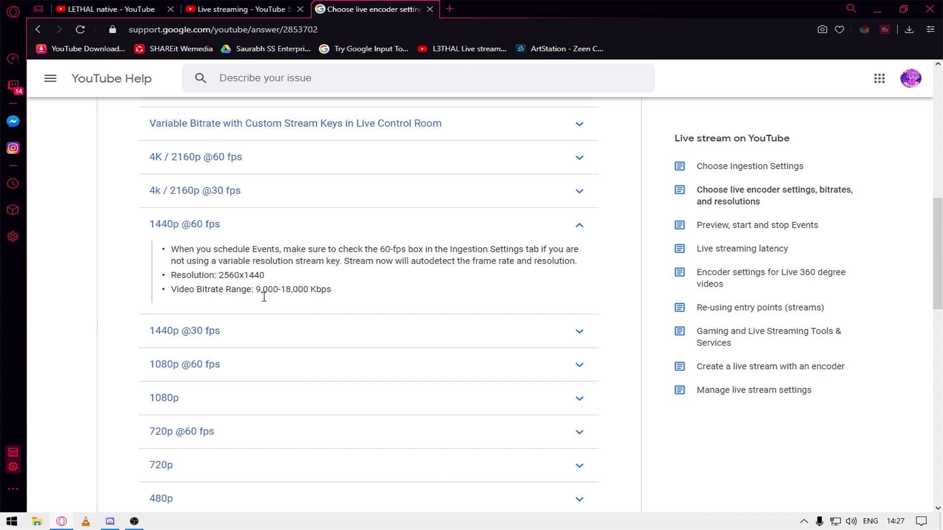
drag(256, 295, 314, 297)
click(375, 301)
drag(281, 293, 316, 294)
click(372, 294)
click(136, 521)
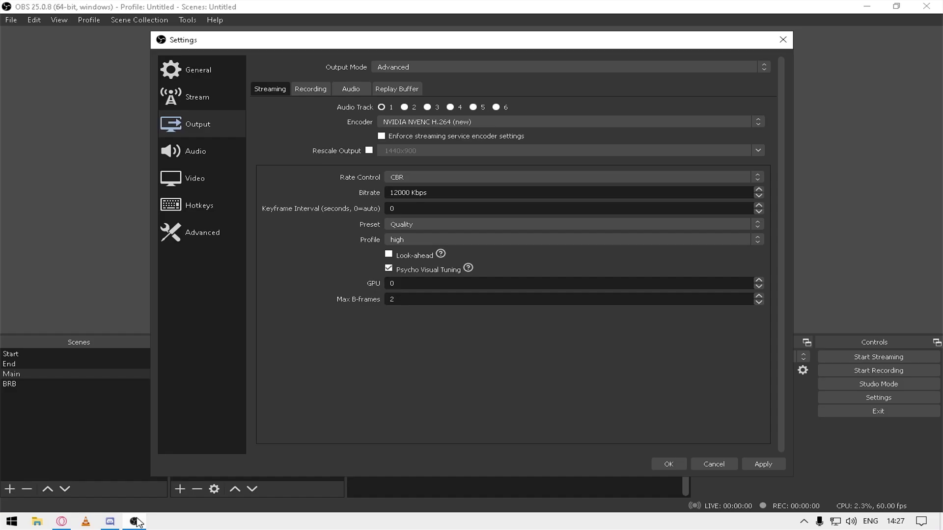
Step: Check the 1440p bitrate recommendation on YouTube Help, briefly comparing it with the OBS settings
click(62, 521)
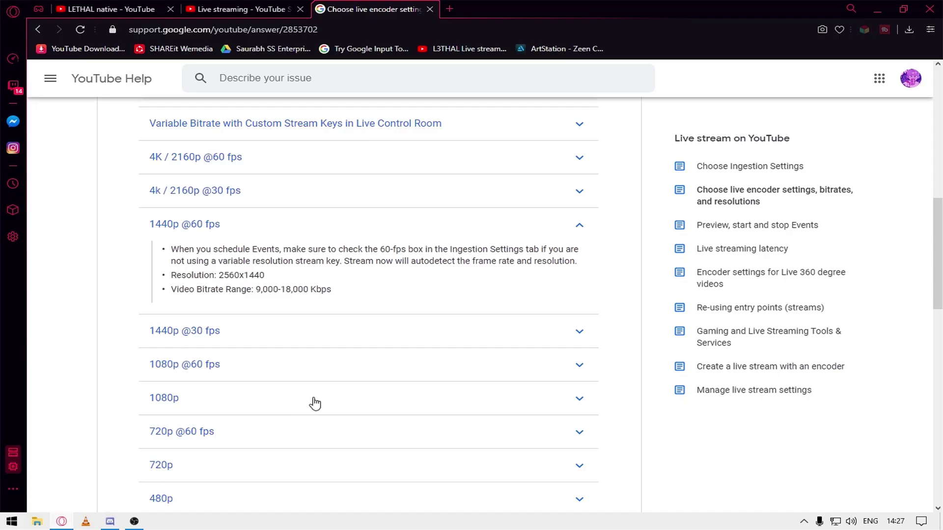
drag(332, 291, 303, 295)
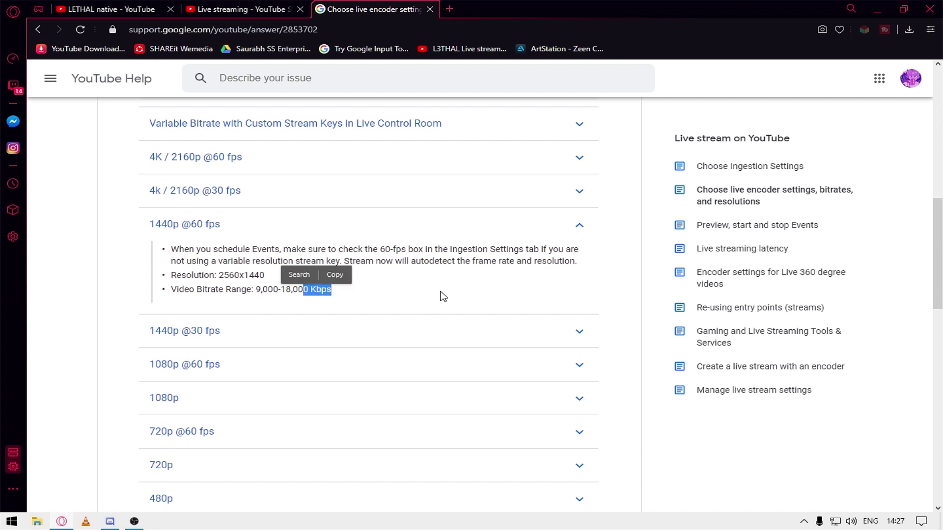
click(427, 301)
click(137, 522)
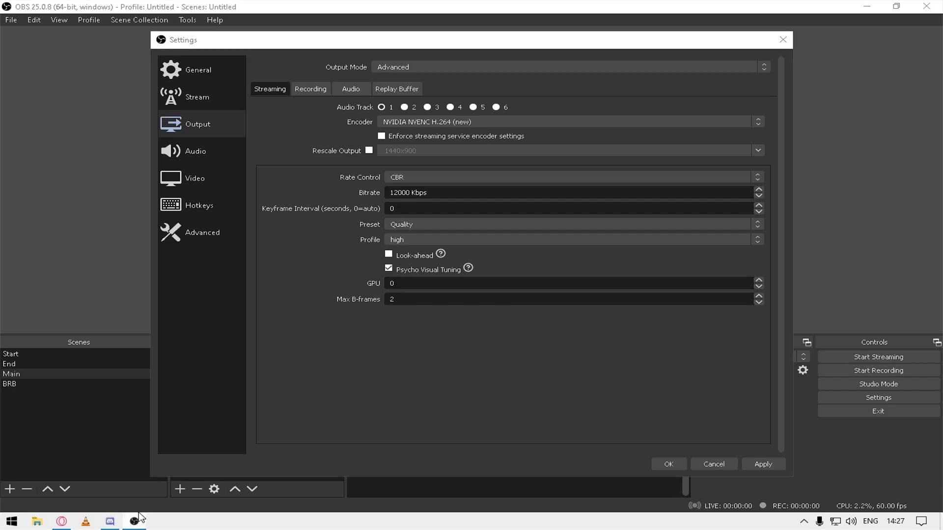
click(62, 521)
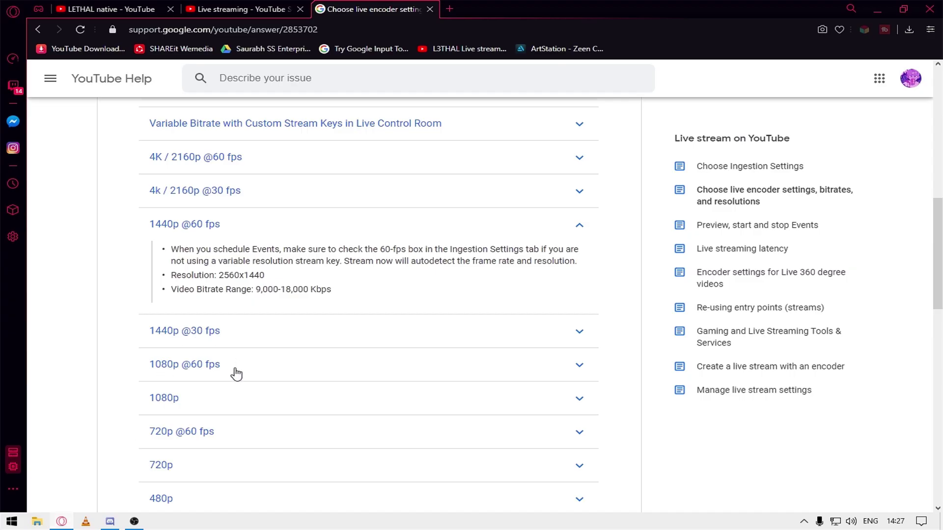
click(216, 364)
scroll(348, 352, down, 3)
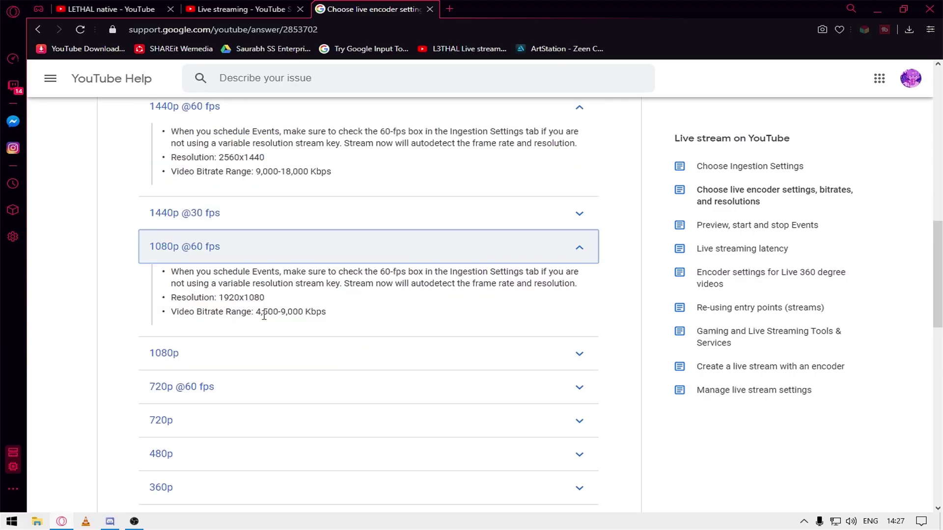
drag(255, 316, 308, 319)
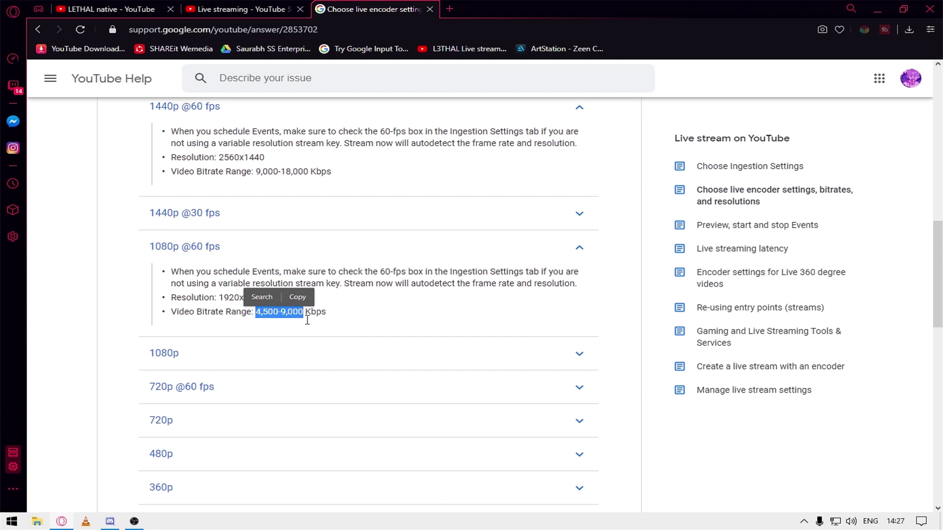
click(343, 316)
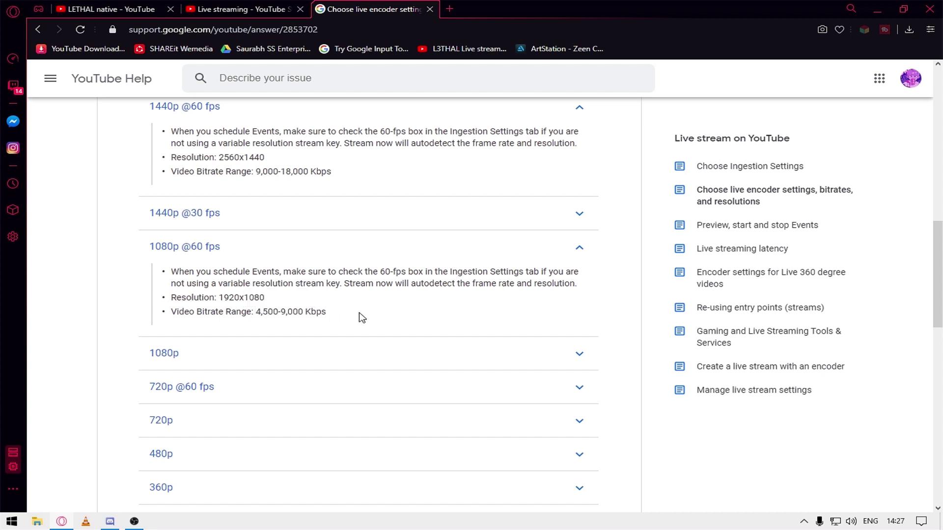
Step: Expand the 1080p row showing 3,000-6,000 Kbps, then move to the YouTube channel tab
click(292, 365)
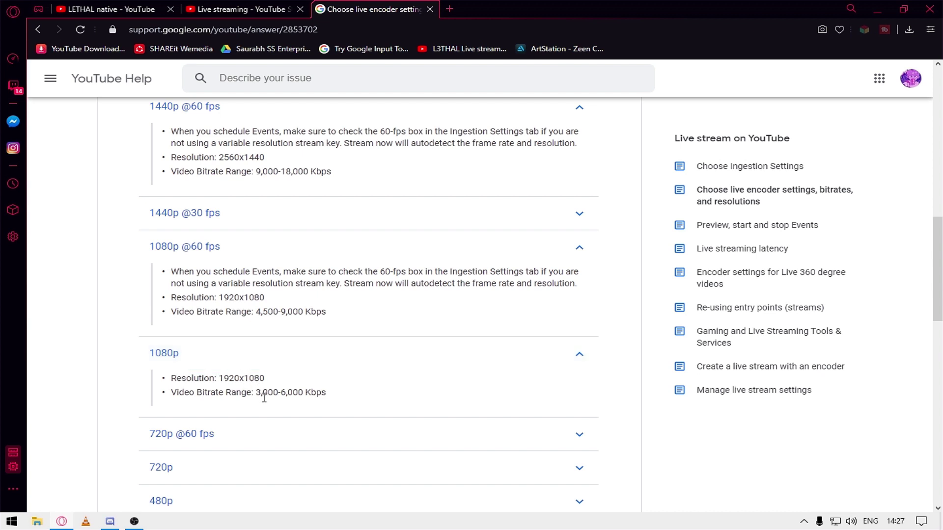
drag(256, 395, 306, 398)
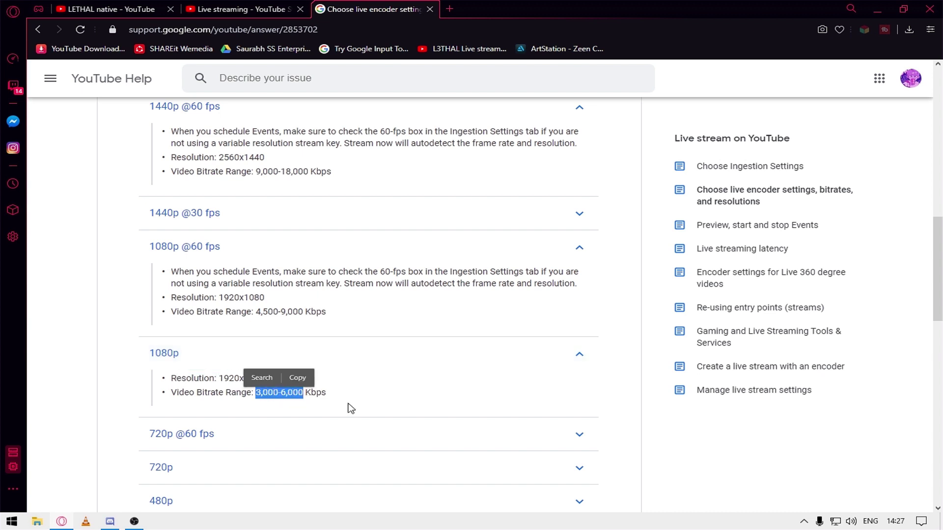
click(474, 399)
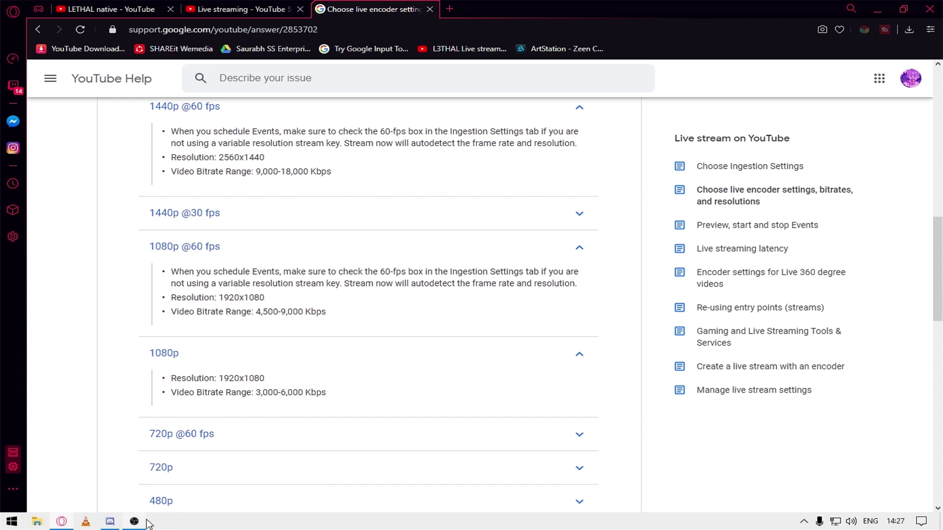
key(ctrl+Tab)
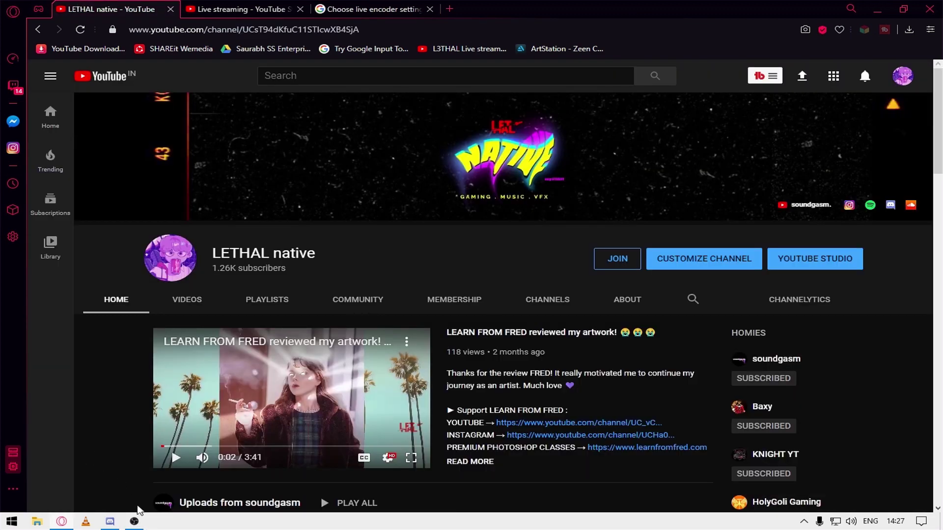
Step: Scroll through the YouTube channel home page, then minimize Opera to reveal OBS Settings
scroll(110, 384, down, 5)
scroll(112, 381, down, 3)
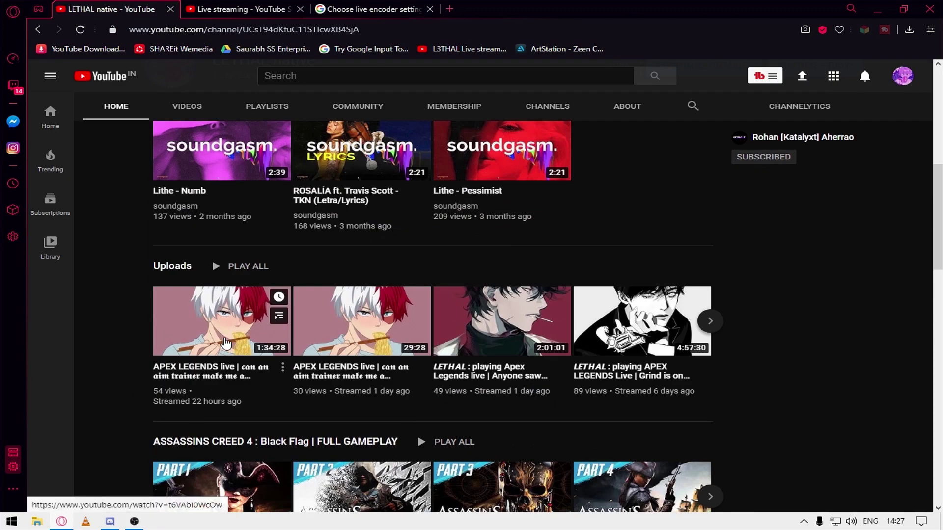
scroll(428, 307, up, 7)
scroll(498, 337, down, 13)
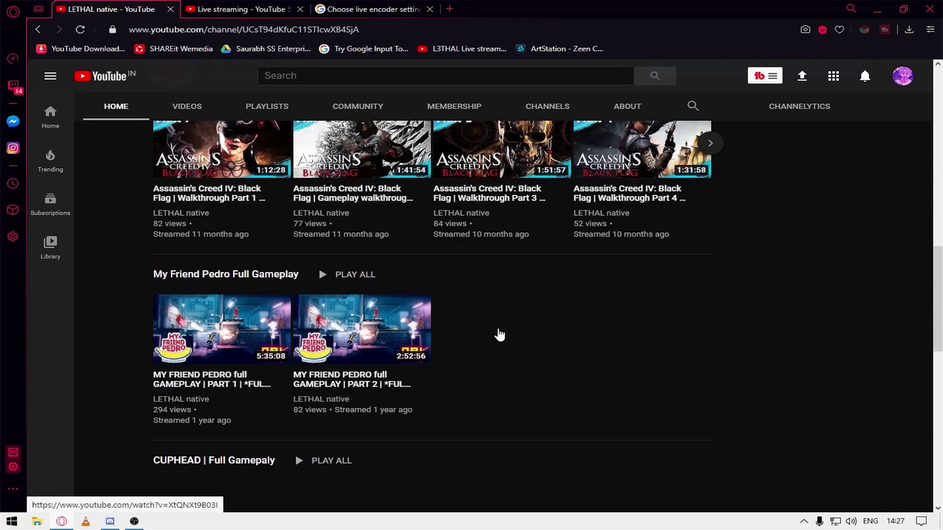
scroll(496, 333, up, 3)
scroll(495, 333, up, 8)
click(877, 9)
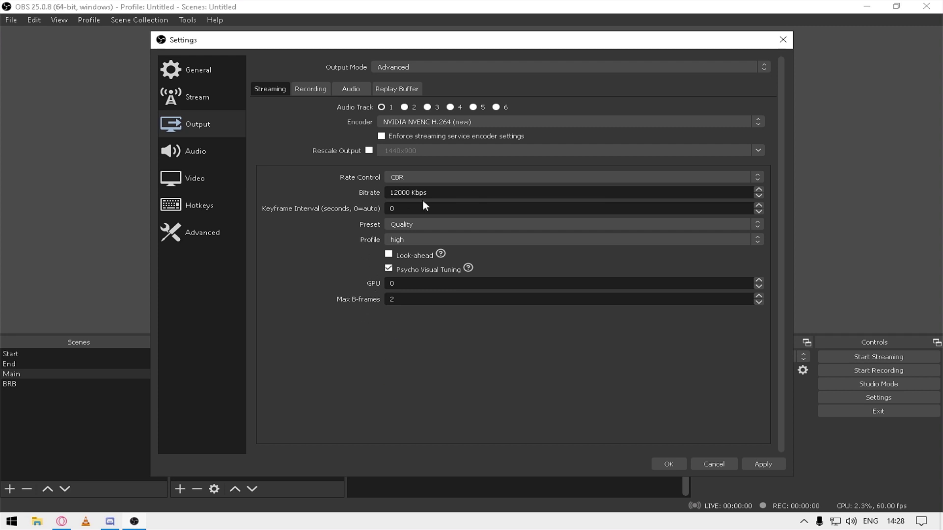
Step: Confirm the 12000 Kbps bitrate and set the NVENC encoder preset to Quality
drag(434, 193, 373, 193)
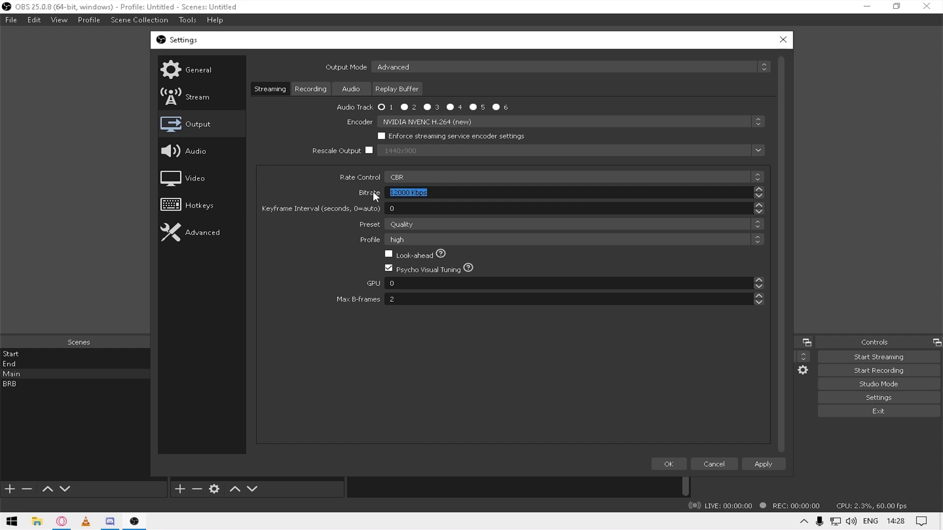
click(408, 194)
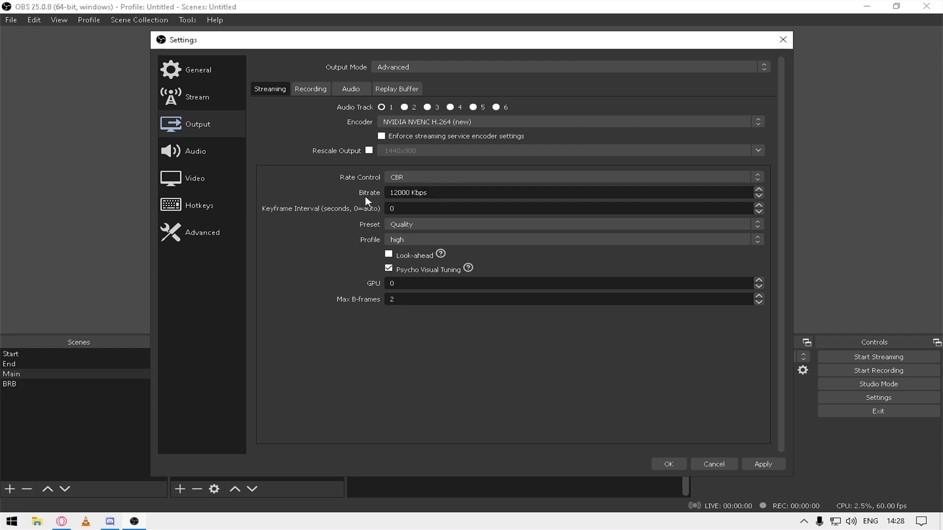
click(391, 226)
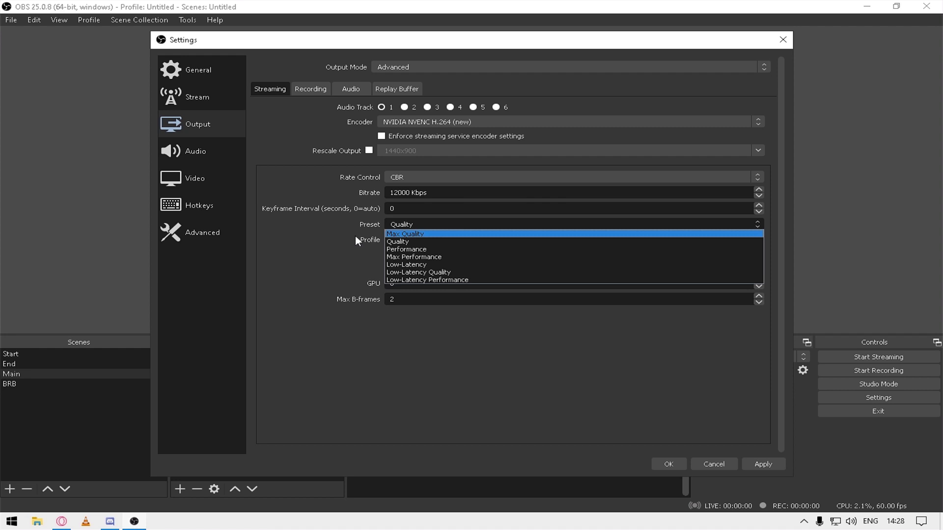
click(355, 235)
Step: Recheck the preset list several times, leaving Quality selected with high profile
click(399, 225)
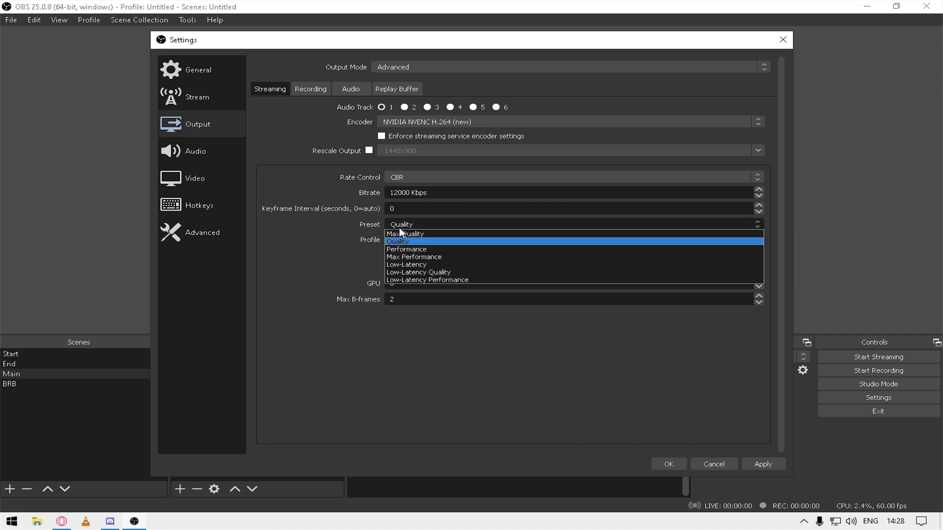
click(360, 240)
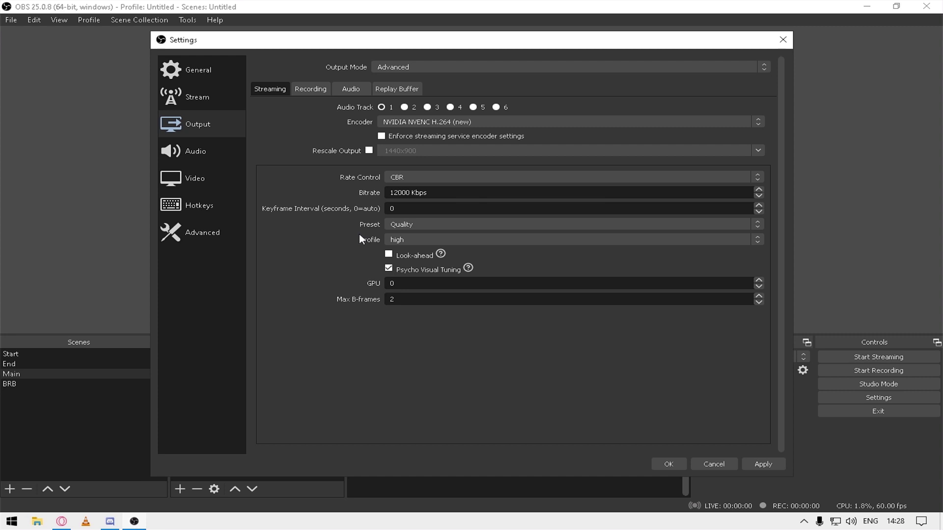
click(407, 225)
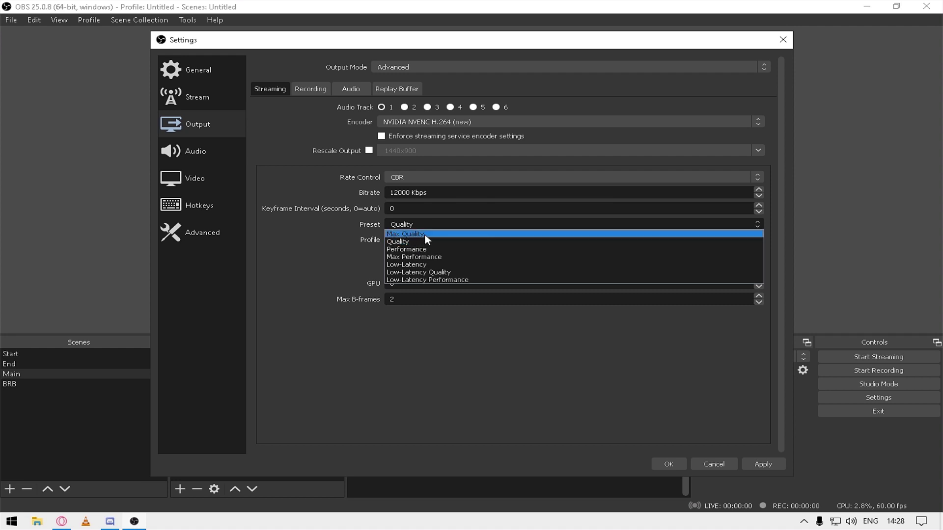
click(399, 226)
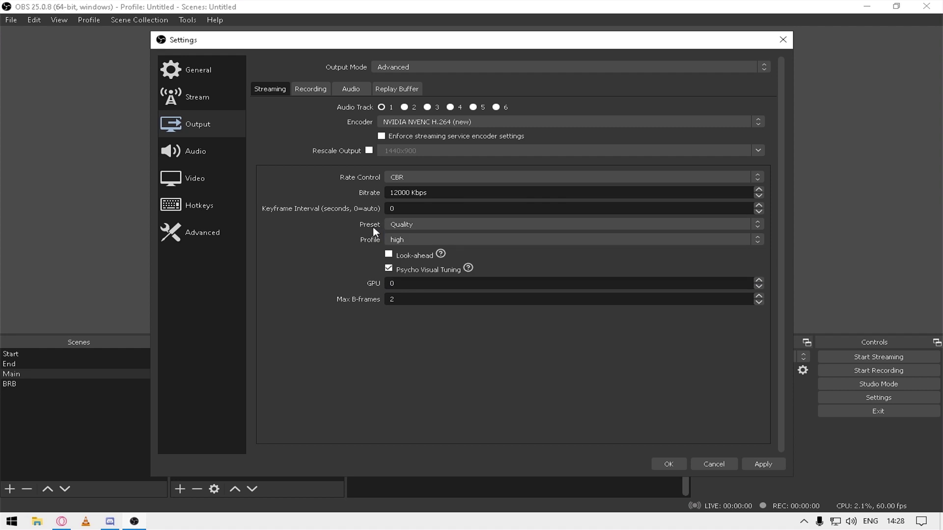
click(407, 227)
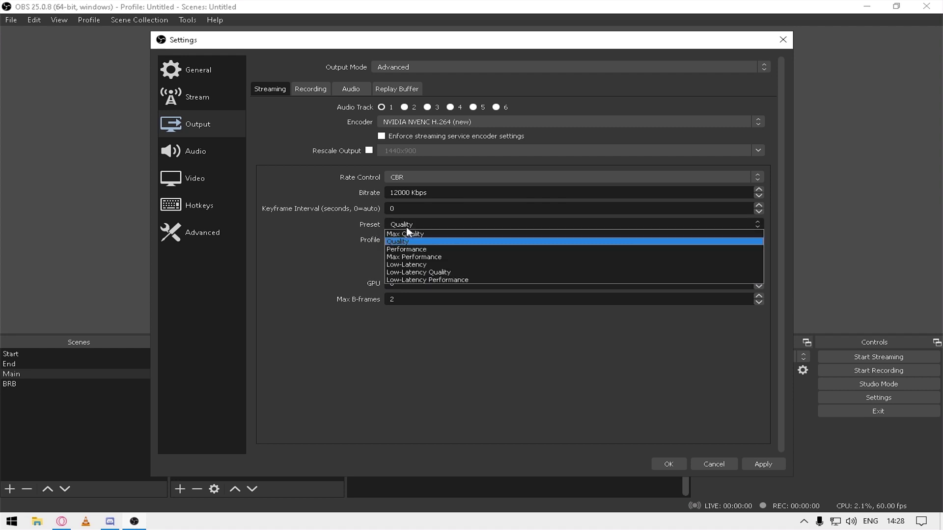
click(347, 240)
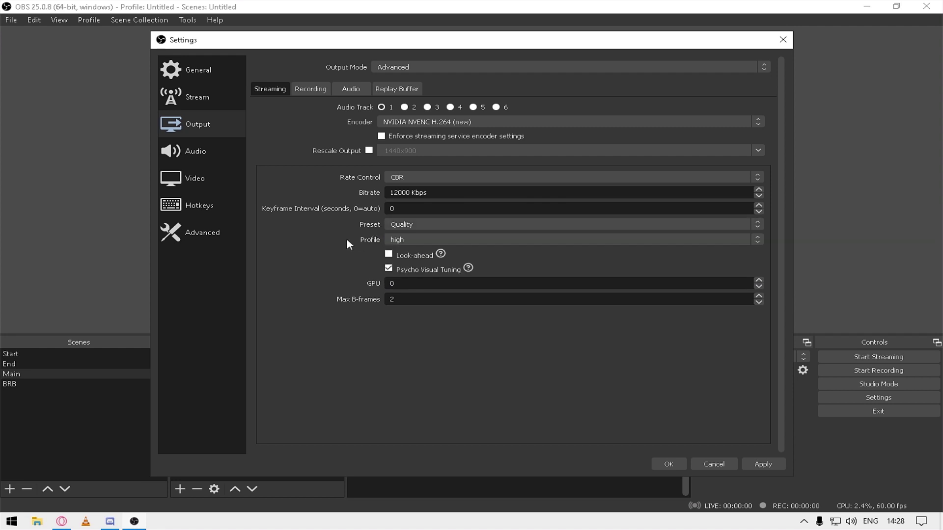
click(408, 224)
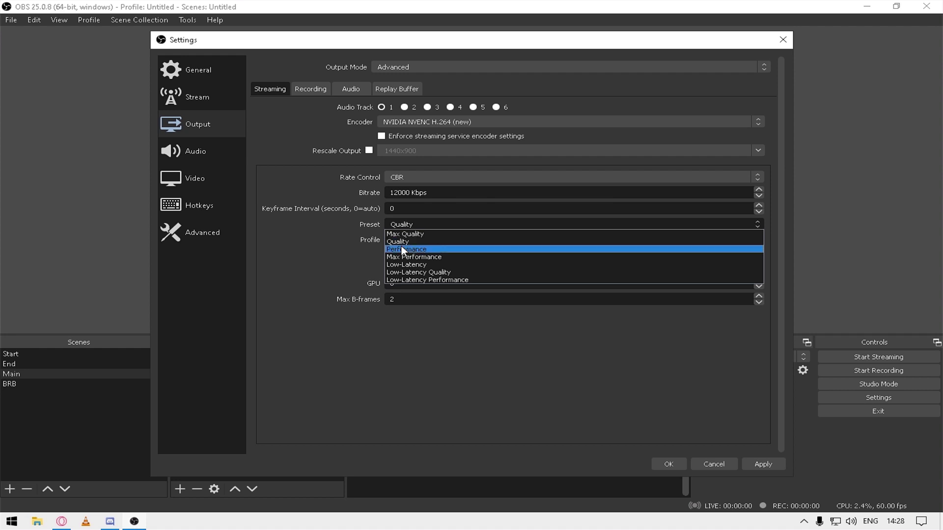
click(369, 242)
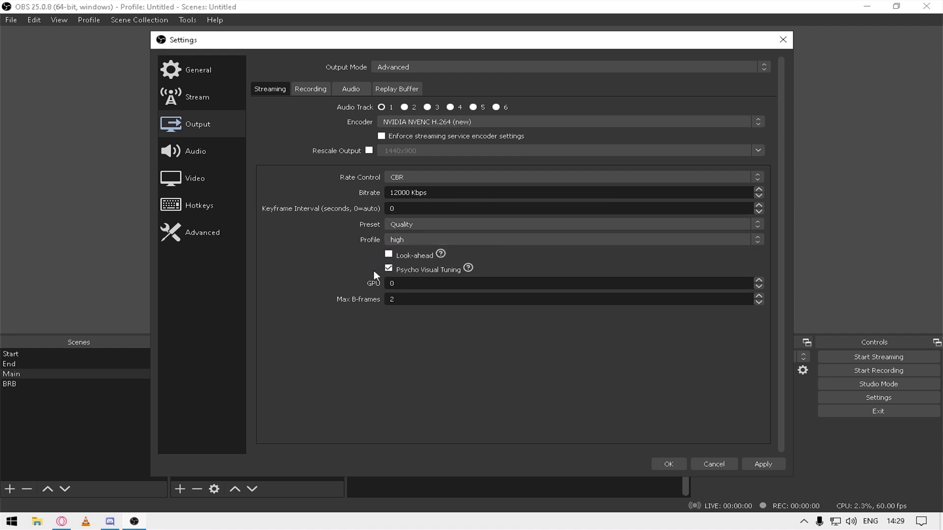
click(193, 159)
Step: Keep the audio sample rate at 44.1 kHz and look over the audio hotkeys
click(405, 82)
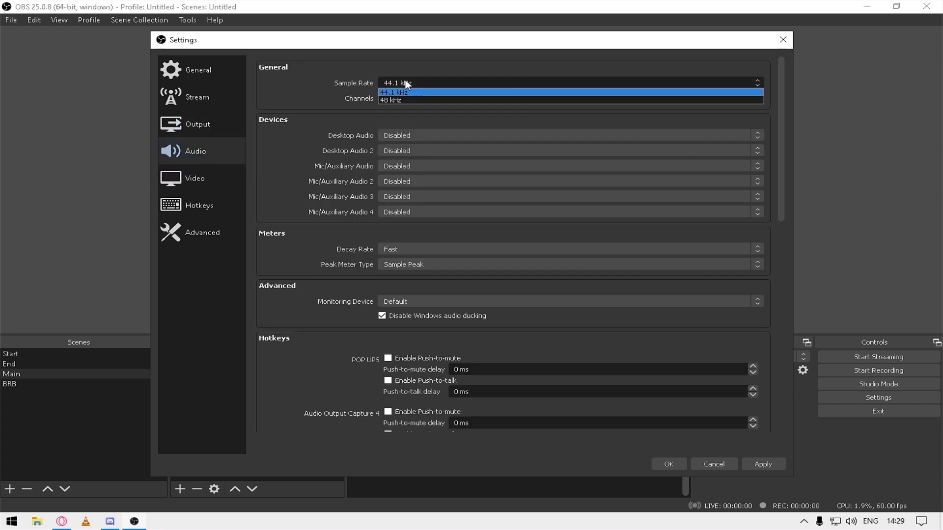
click(353, 110)
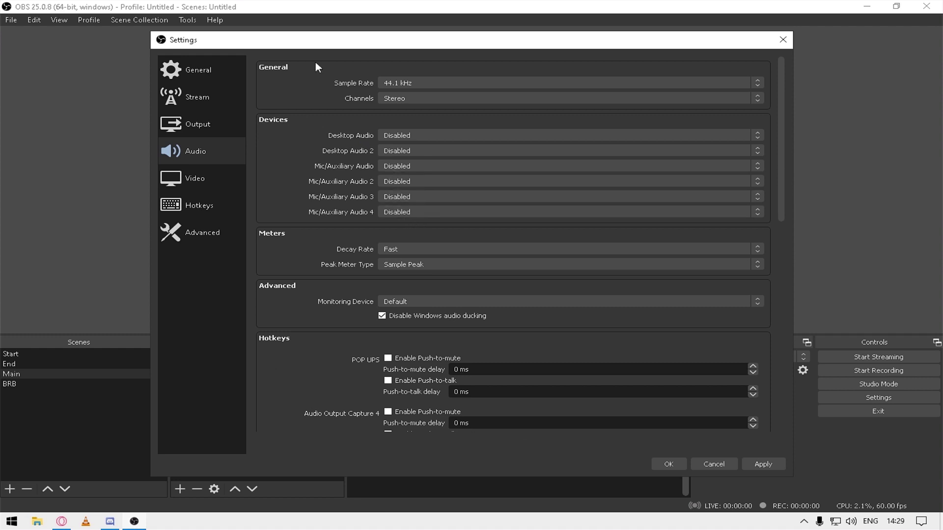
drag(305, 43, 747, 71)
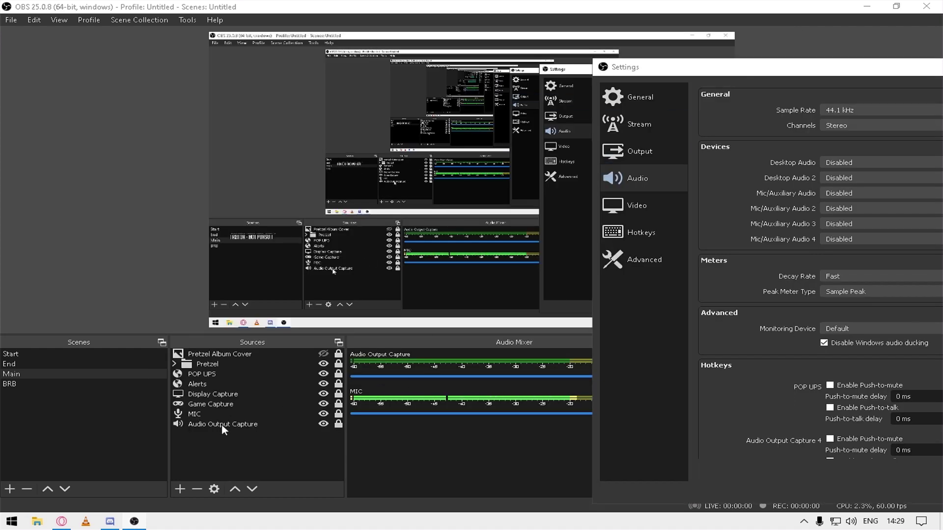
drag(738, 69, 291, 40)
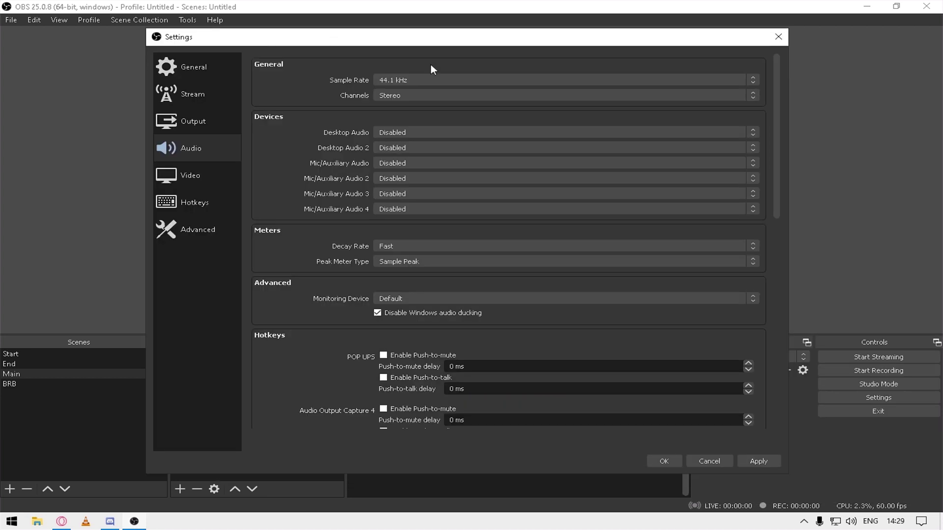
scroll(325, 235, down, 3)
scroll(524, 354, down, 5)
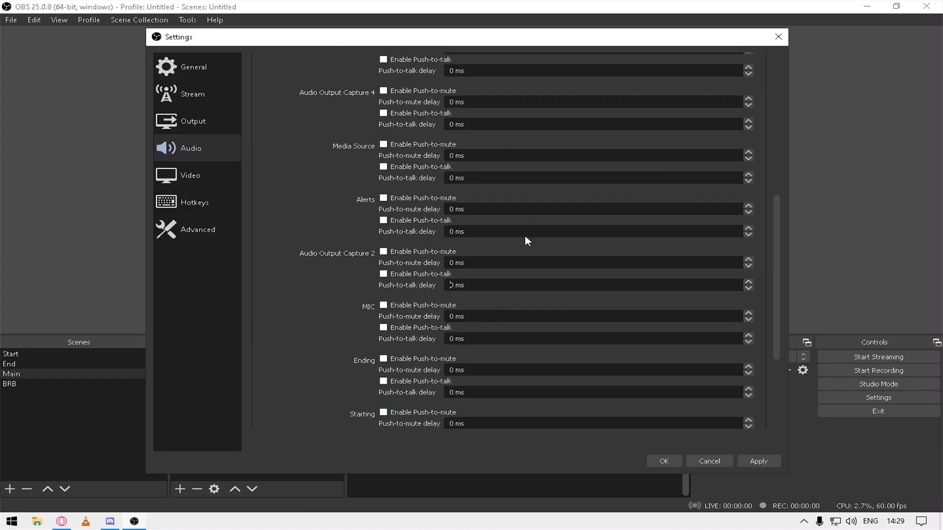
click(203, 182)
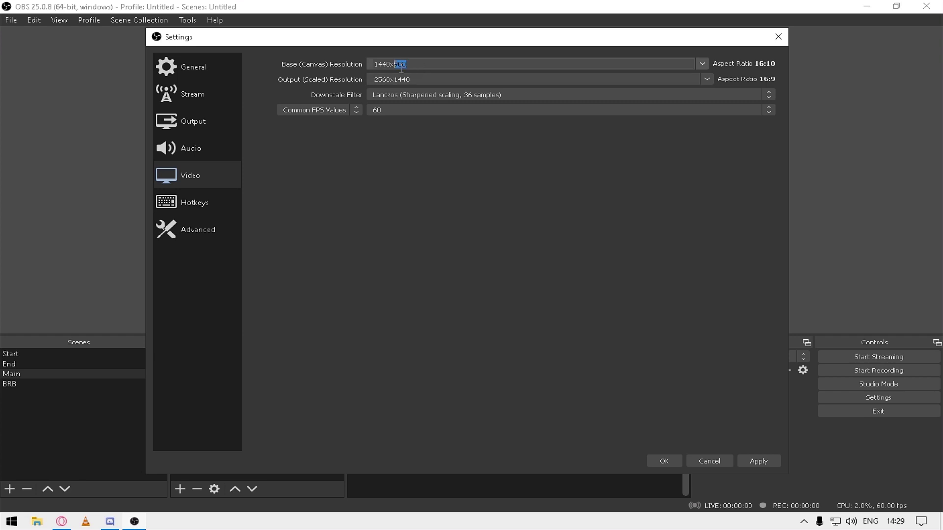
Step: Verify the Output (Scaled) Resolution reads 2560x1440 by selecting its value
click(434, 82)
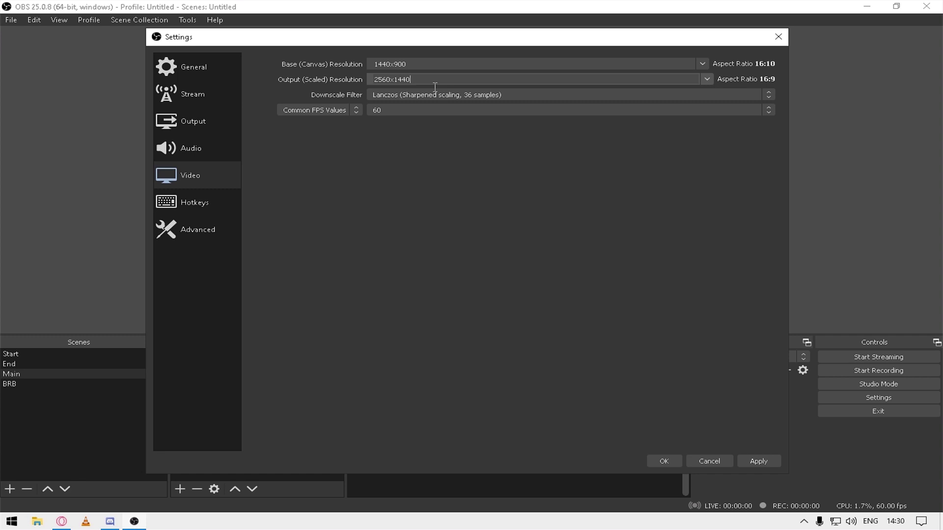
drag(435, 87, 374, 80)
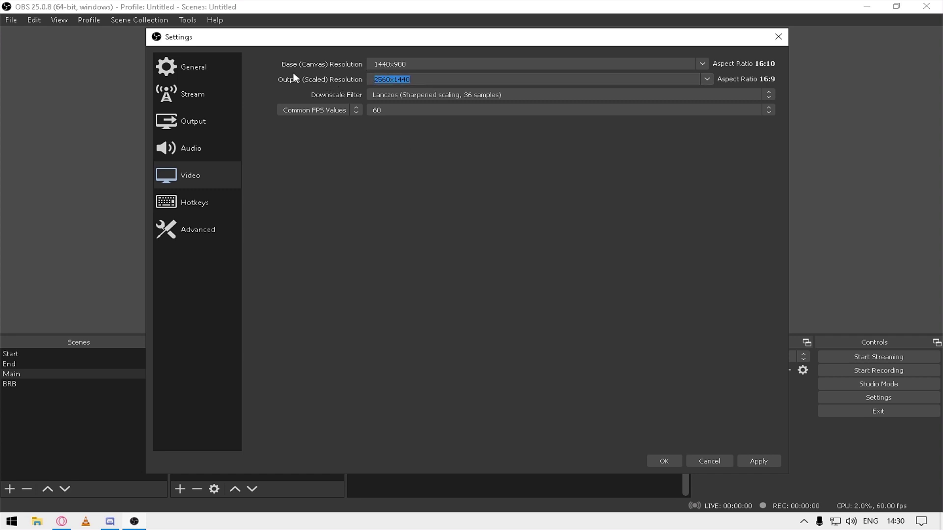
click(425, 84)
drag(431, 82, 360, 79)
click(463, 84)
drag(439, 84, 336, 81)
click(426, 86)
drag(425, 85, 338, 82)
click(451, 82)
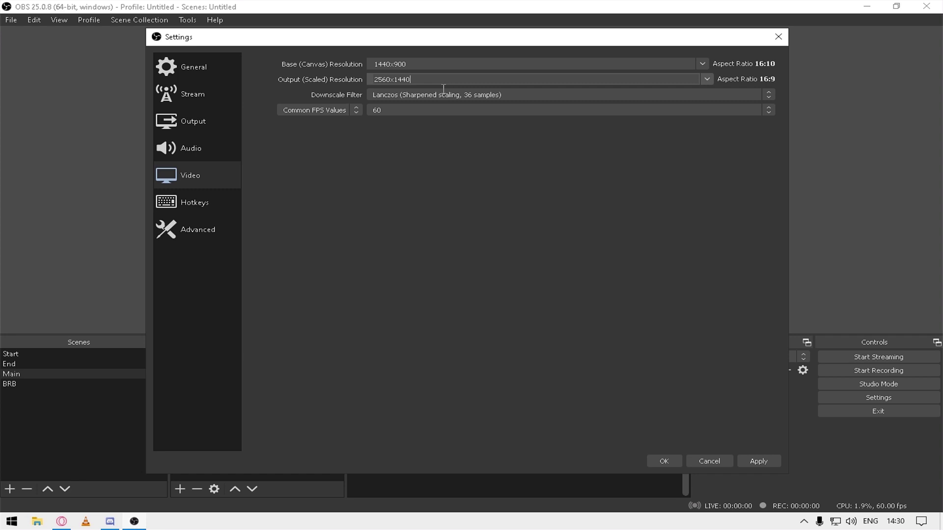
click(405, 94)
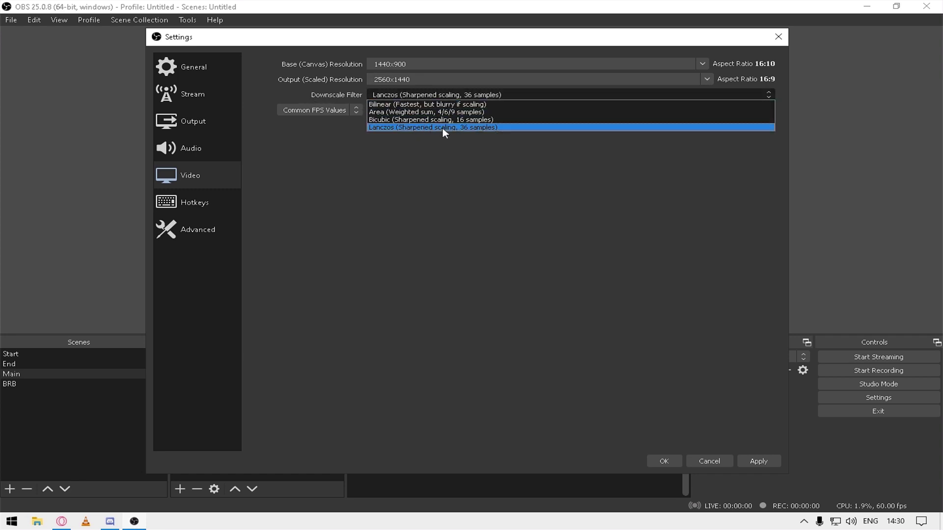
click(495, 127)
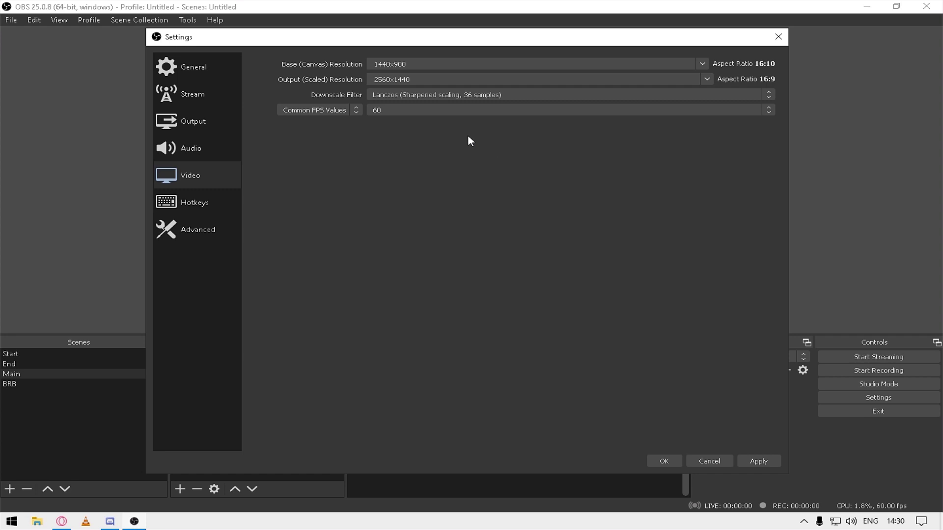
click(464, 99)
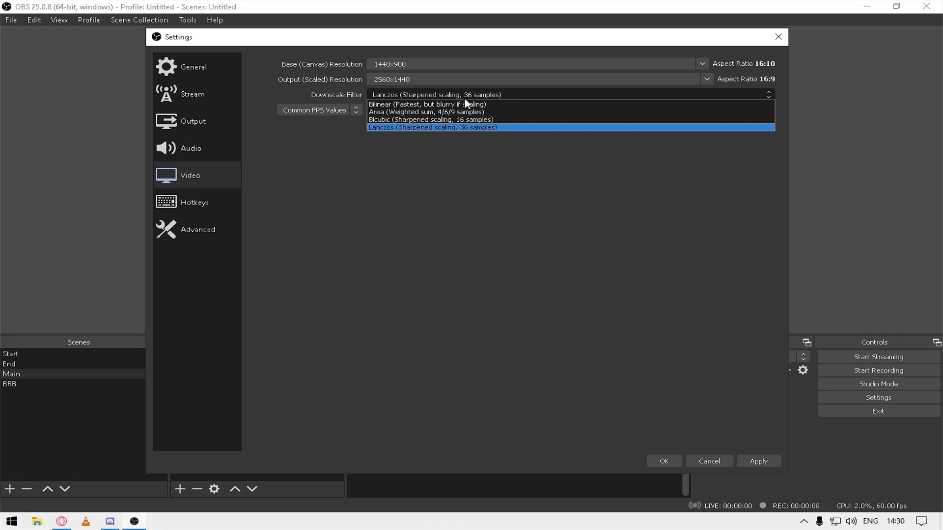
click(442, 127)
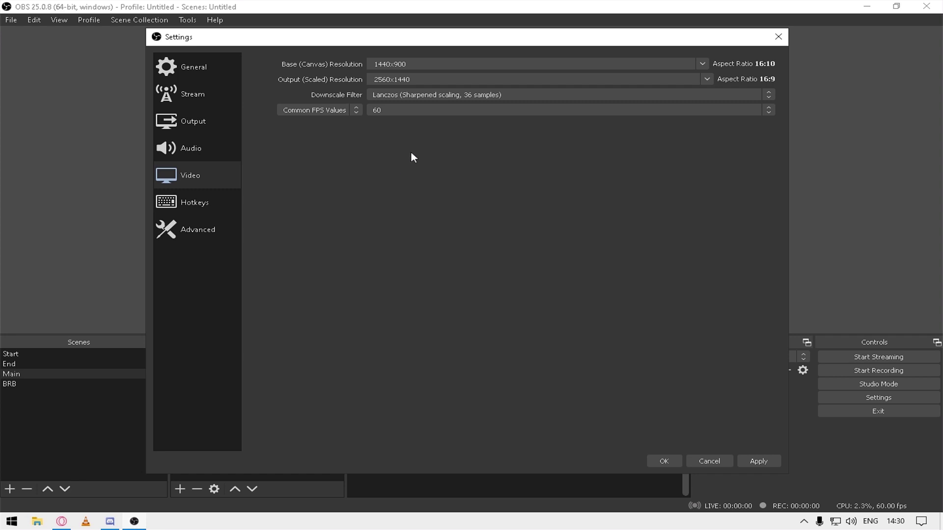
click(416, 94)
click(421, 127)
click(467, 96)
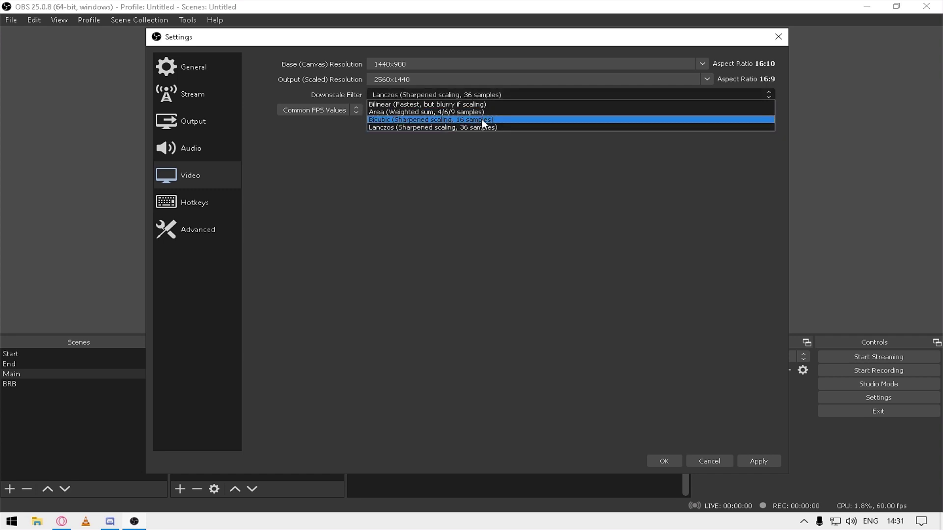
click(511, 171)
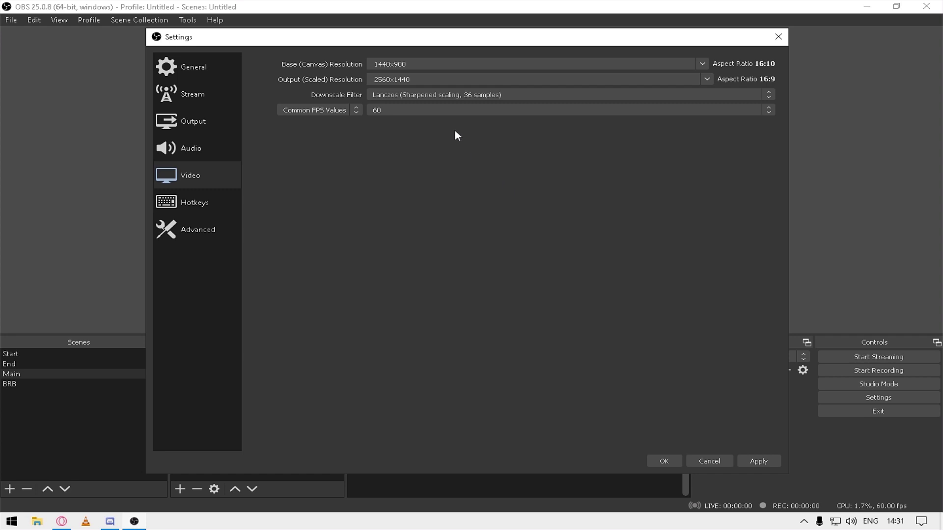
click(396, 109)
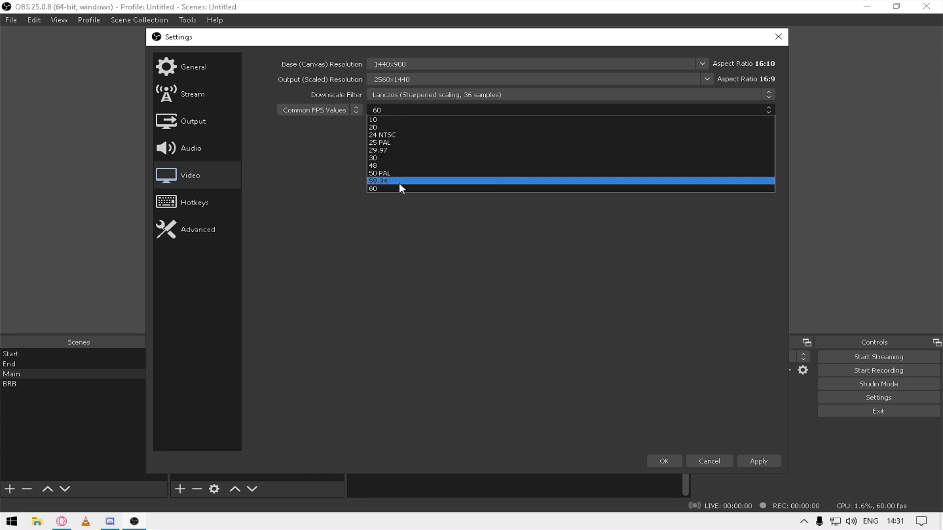
click(399, 189)
click(398, 109)
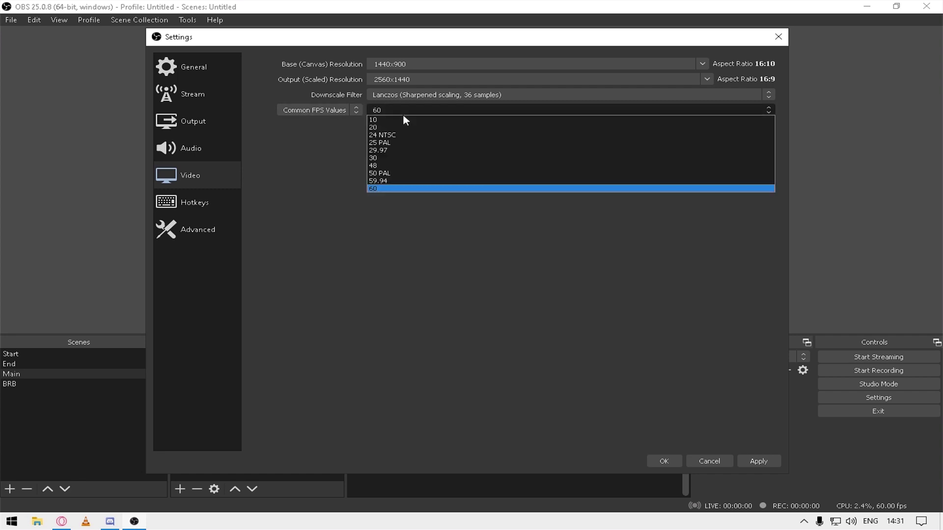
click(466, 219)
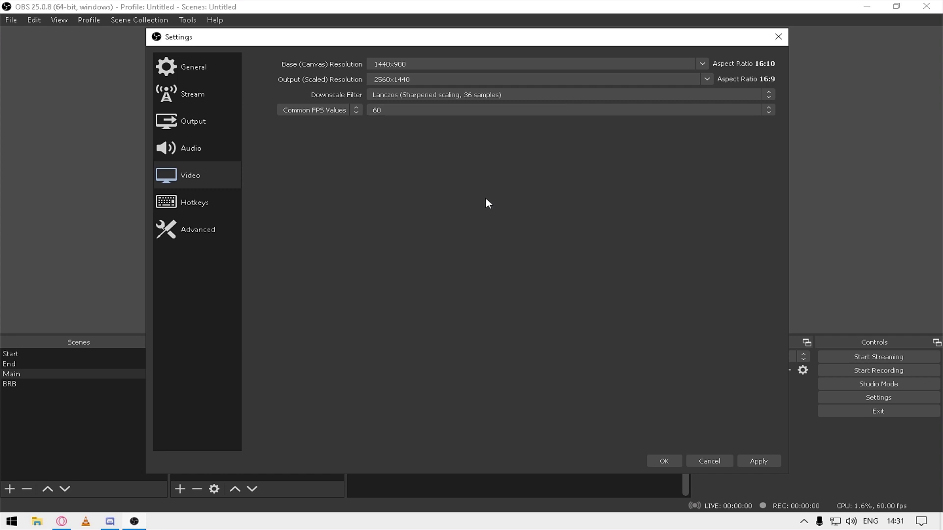
click(709, 78)
click(709, 79)
click(206, 209)
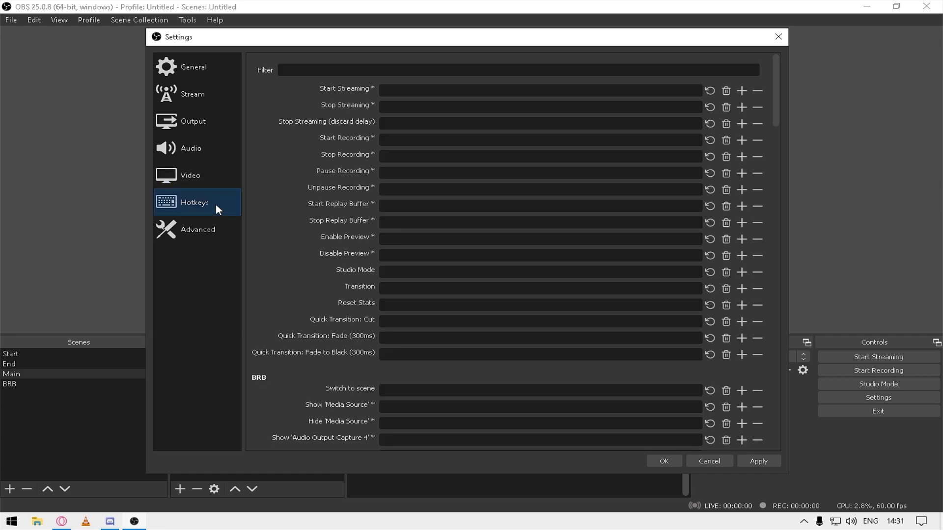
scroll(591, 180, down, 15)
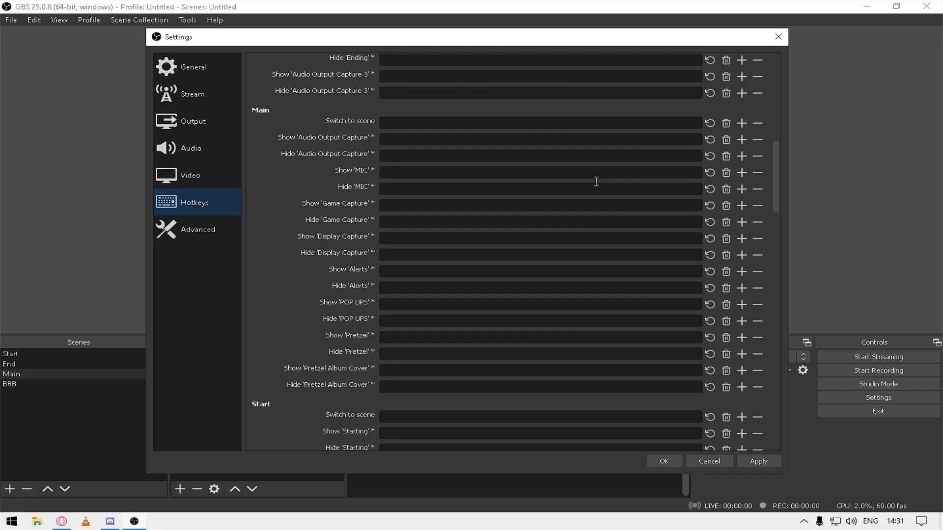
scroll(596, 181, down, 10)
scroll(595, 181, down, 10)
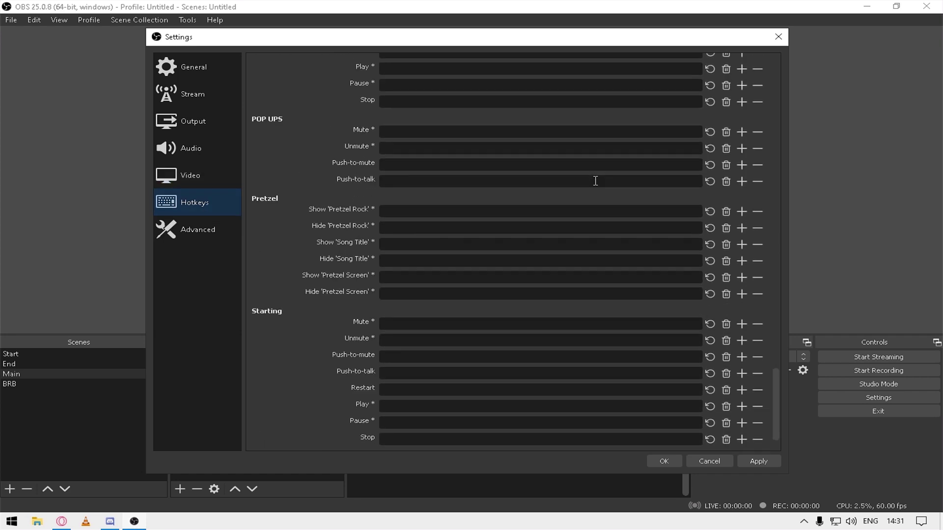
scroll(595, 180, up, 20)
scroll(595, 180, up, 15)
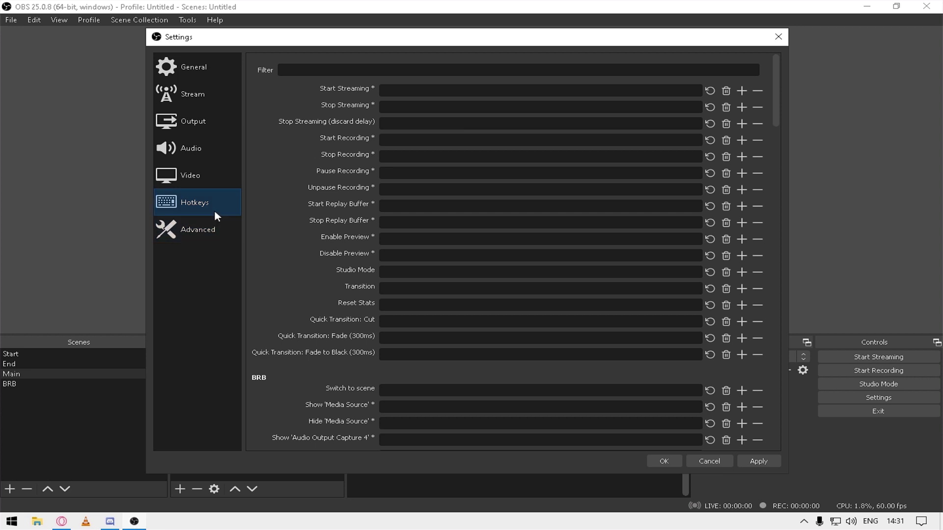
scroll(325, 187, down, 12)
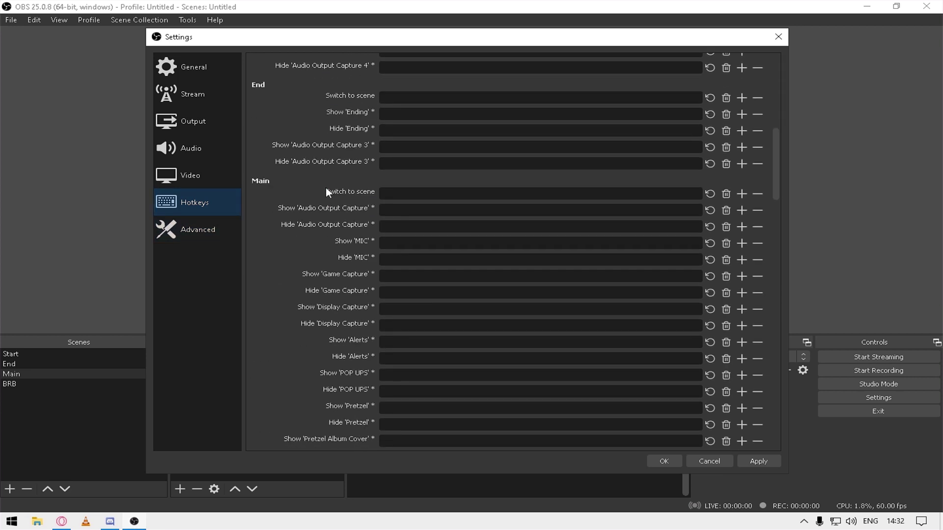
scroll(325, 188, up, 12)
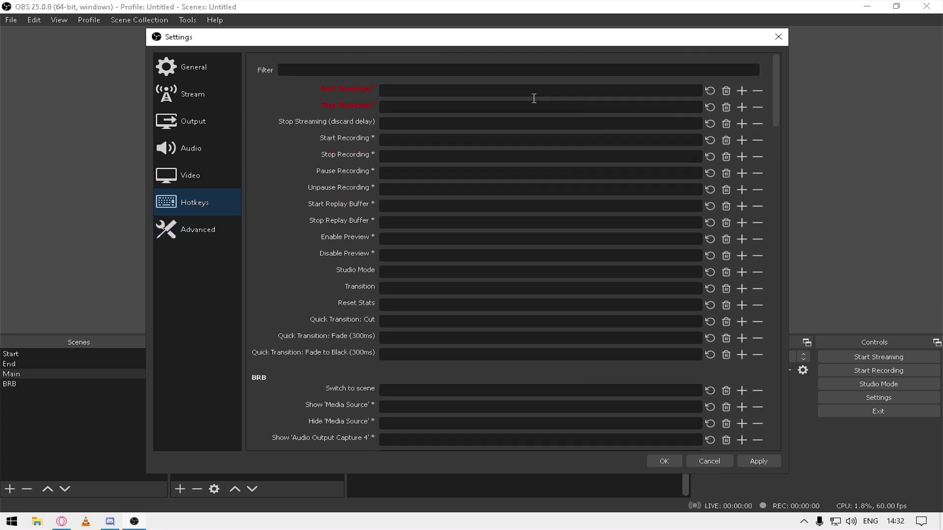
scroll(368, 299, down, 2)
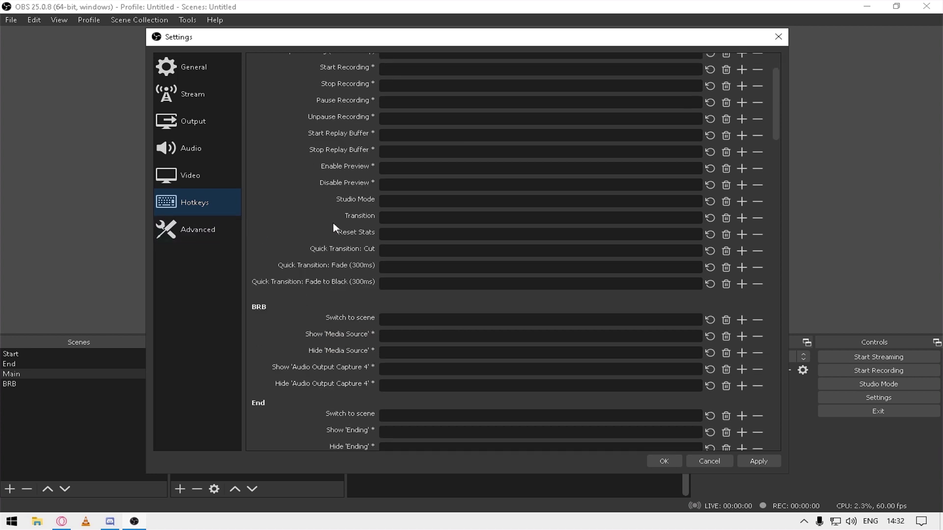
scroll(367, 217, down, 5)
scroll(367, 217, up, 8)
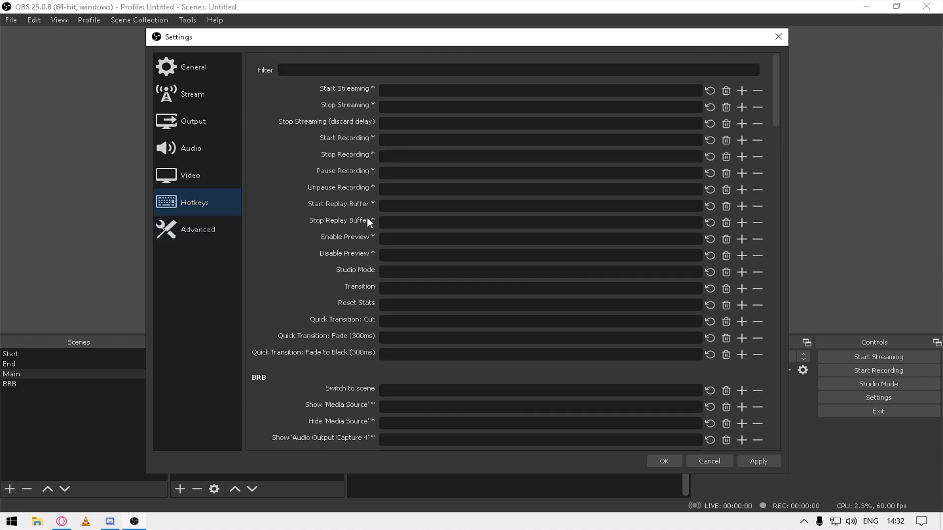
click(215, 232)
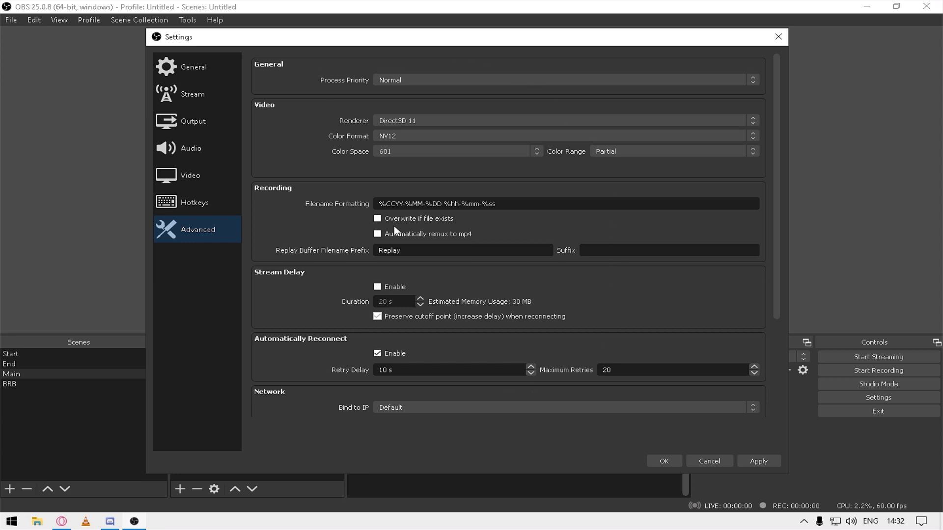
Step: Review Color Space and Color Range (kept at Partial) on the Advanced page, then cancel Settings
scroll(404, 322, down, 3)
scroll(484, 279, down, 1)
scroll(484, 279, up, 1)
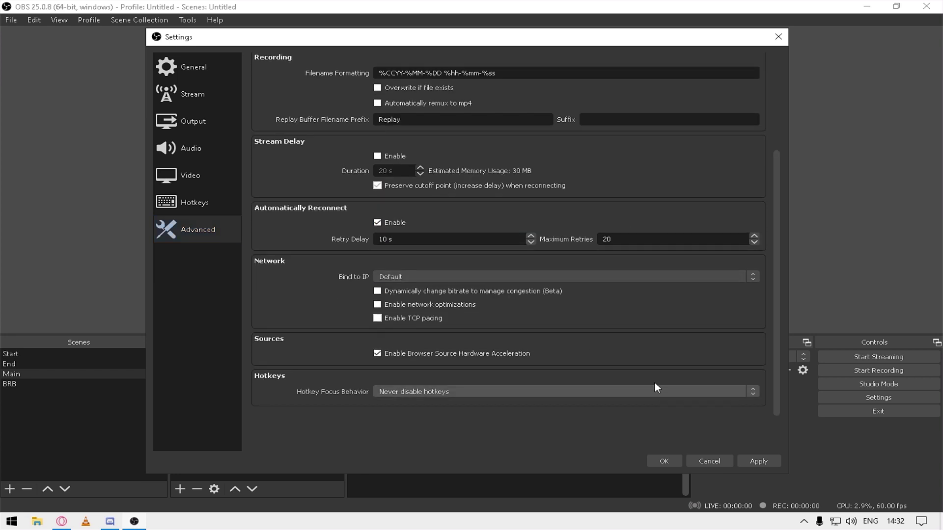
scroll(357, 178, up, 3)
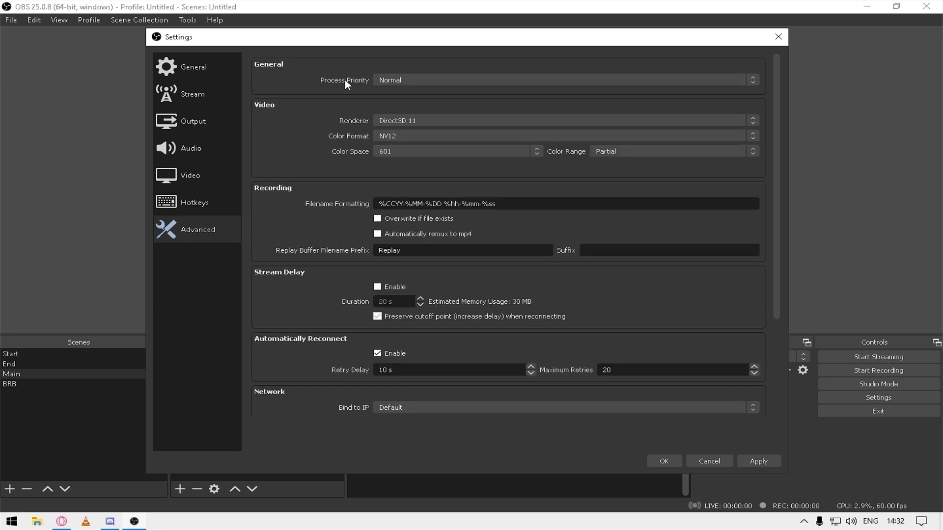
click(452, 151)
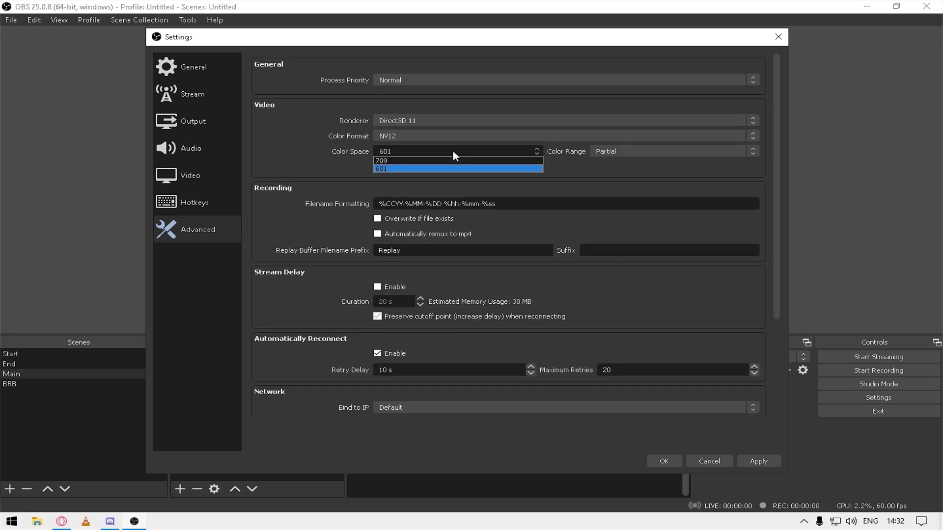
click(634, 155)
click(634, 154)
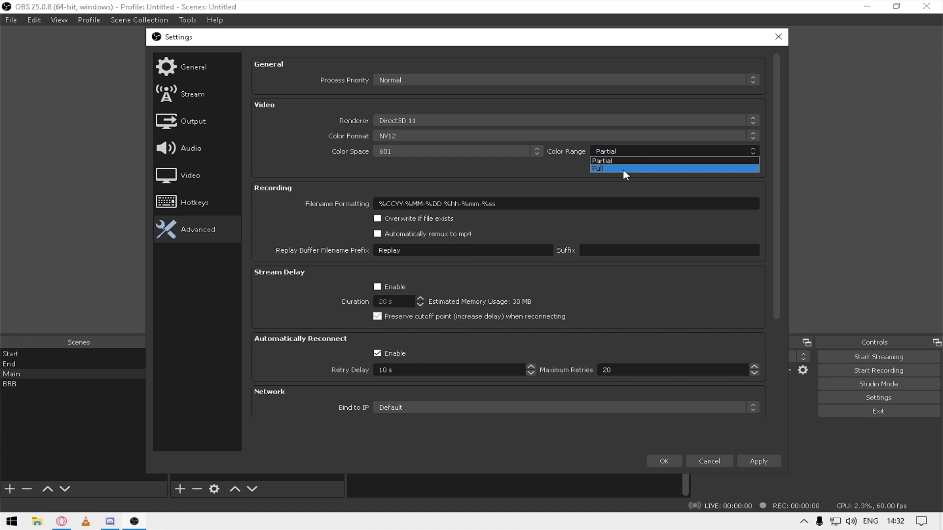
click(577, 183)
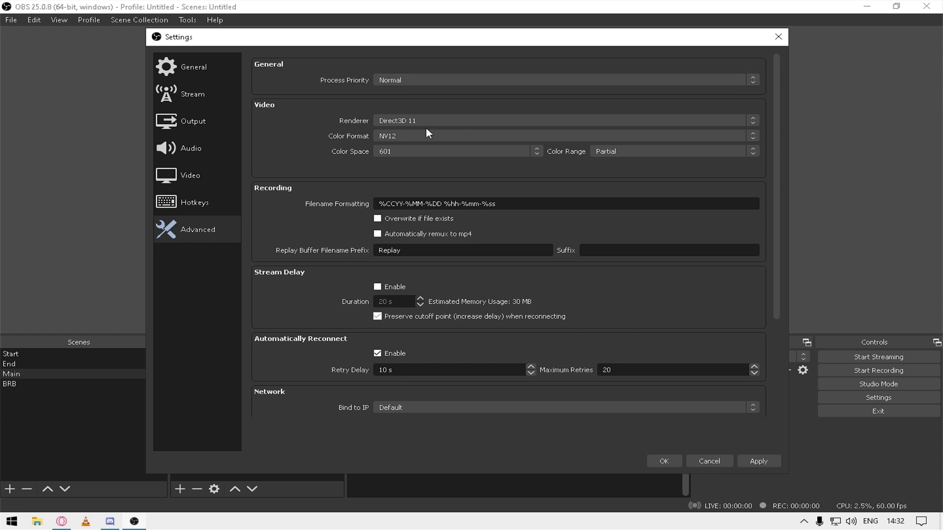
click(708, 466)
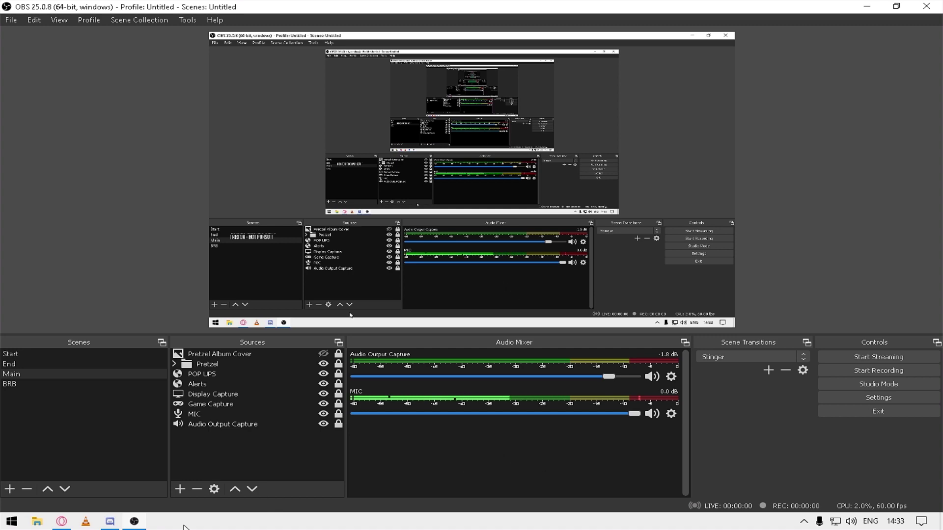
click(59, 523)
click(58, 523)
click(227, 425)
click(238, 403)
click(255, 374)
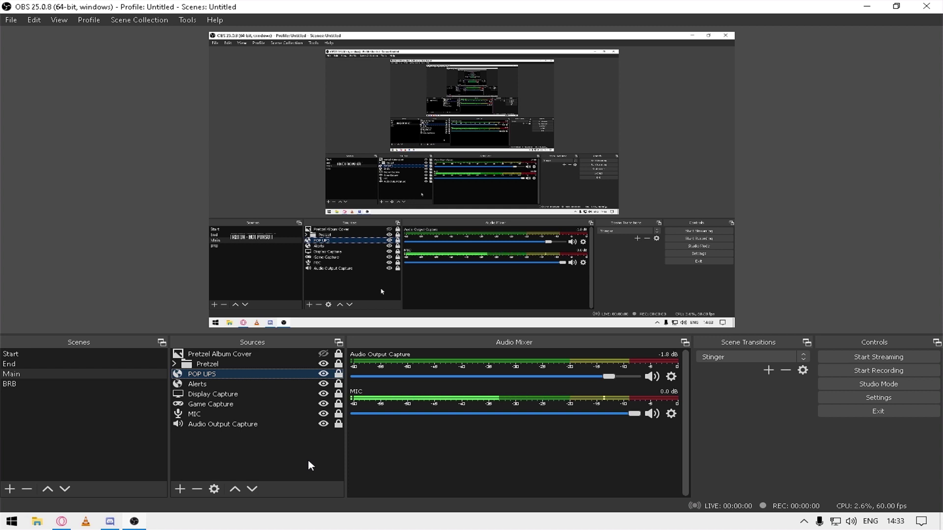
click(273, 432)
double_click(280, 429)
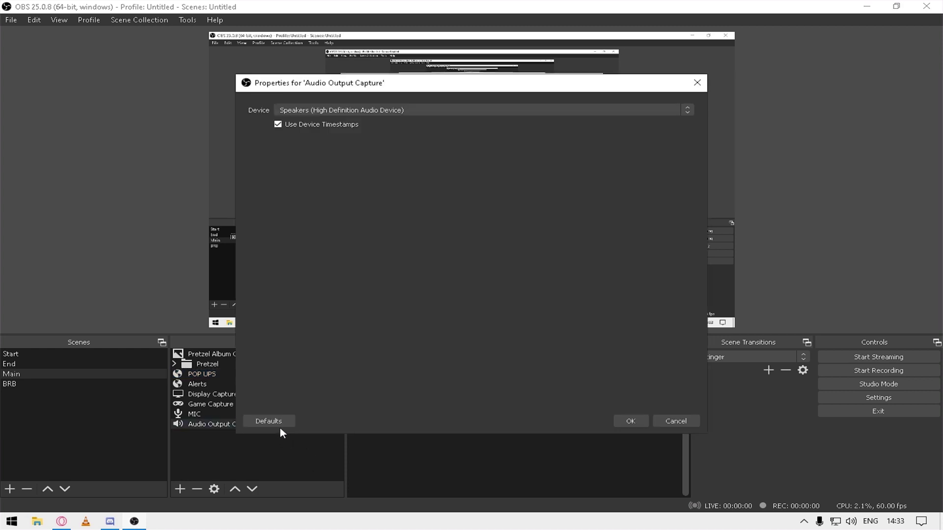
click(687, 421)
click(265, 402)
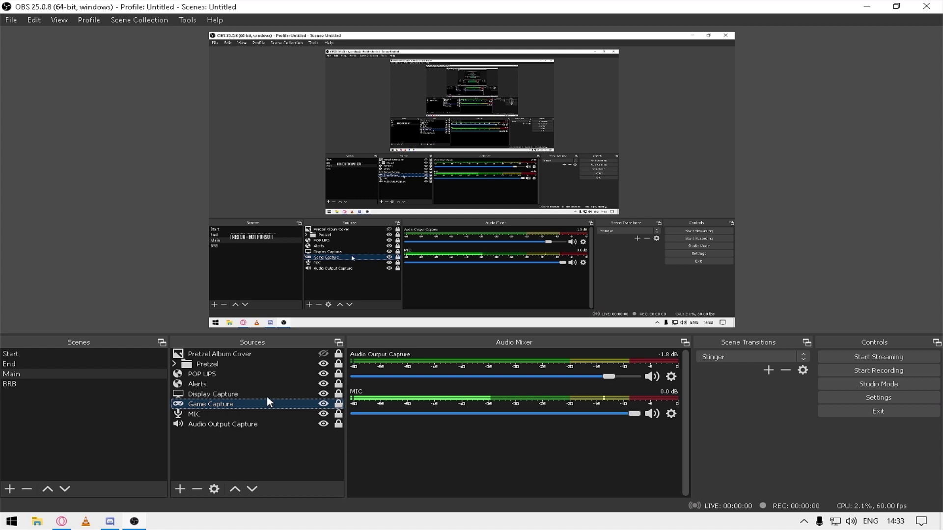
click(285, 393)
click(285, 384)
click(287, 374)
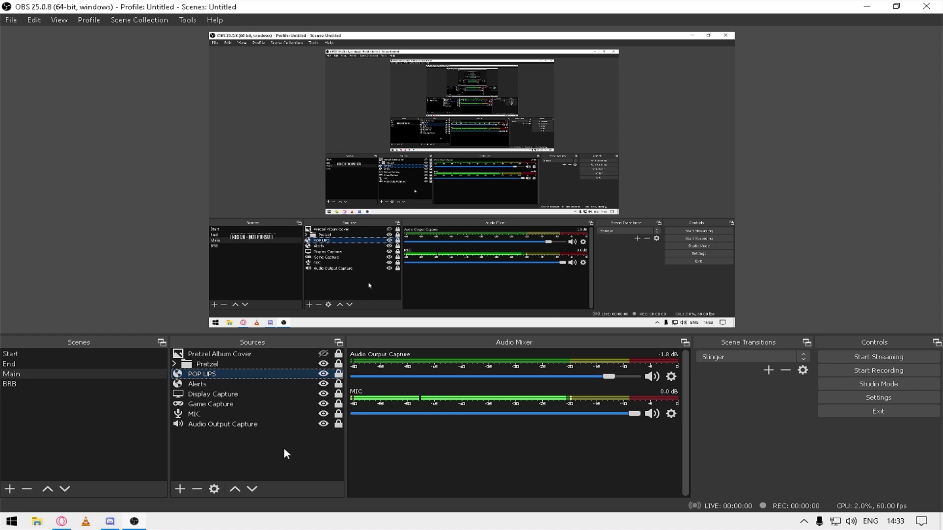
click(267, 414)
click(276, 404)
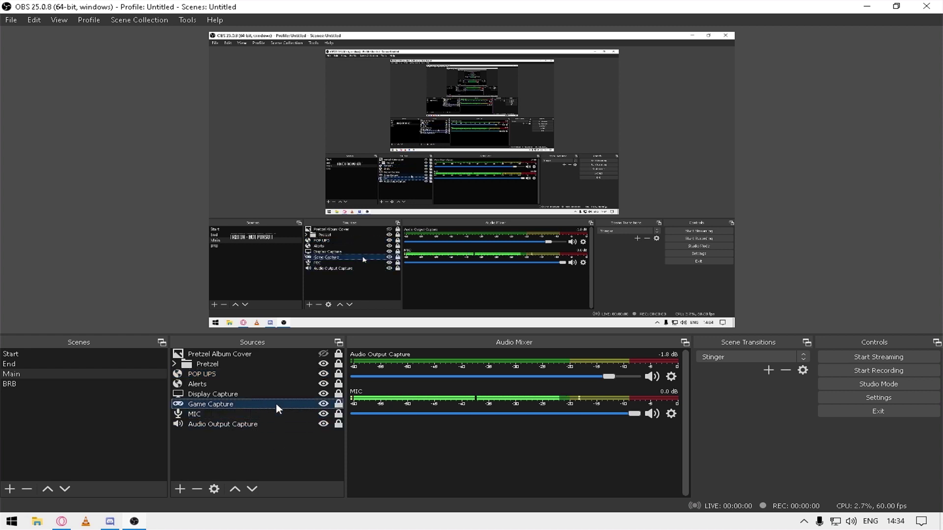
click(279, 393)
click(283, 374)
click(288, 363)
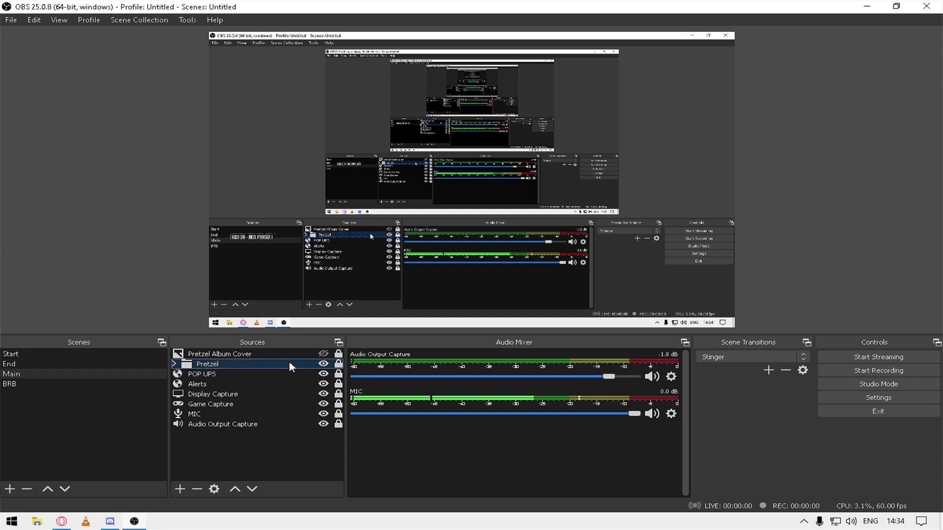
click(289, 426)
click(282, 414)
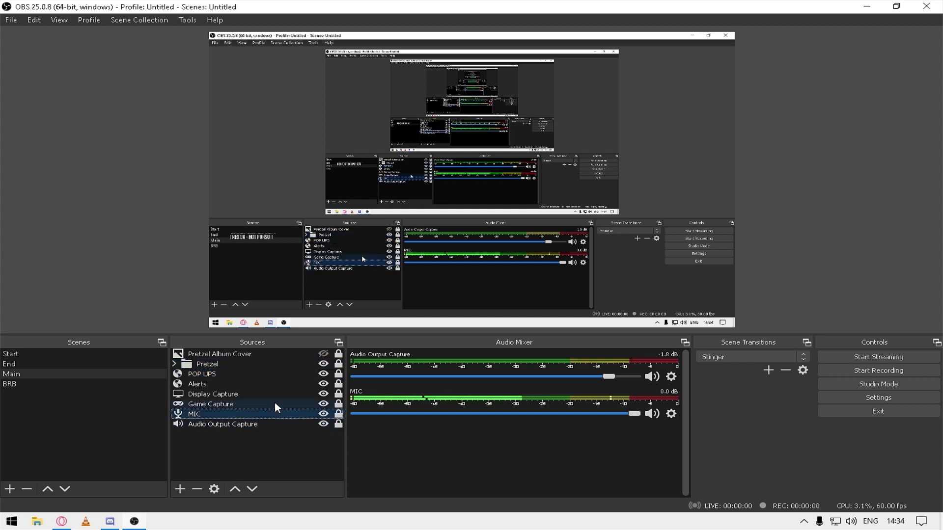
click(275, 404)
click(279, 393)
click(284, 383)
click(286, 375)
click(288, 365)
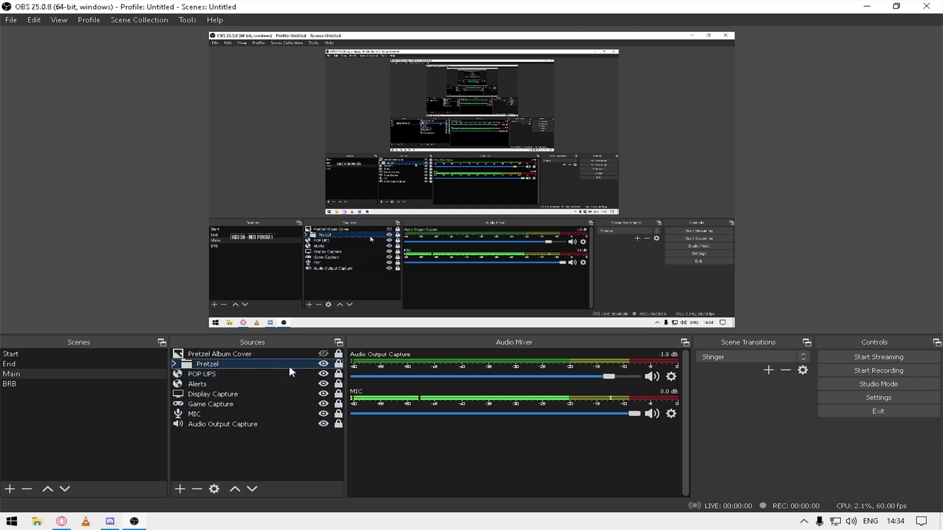
click(290, 425)
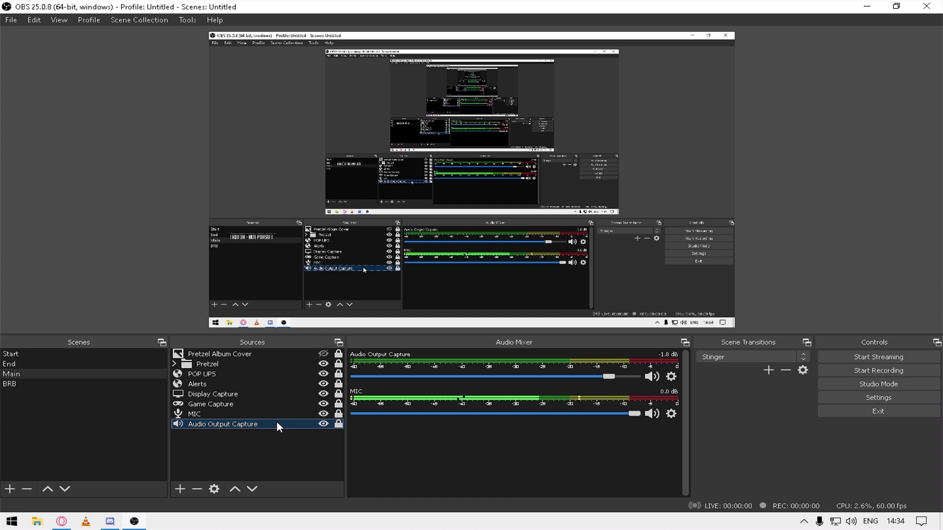
click(288, 436)
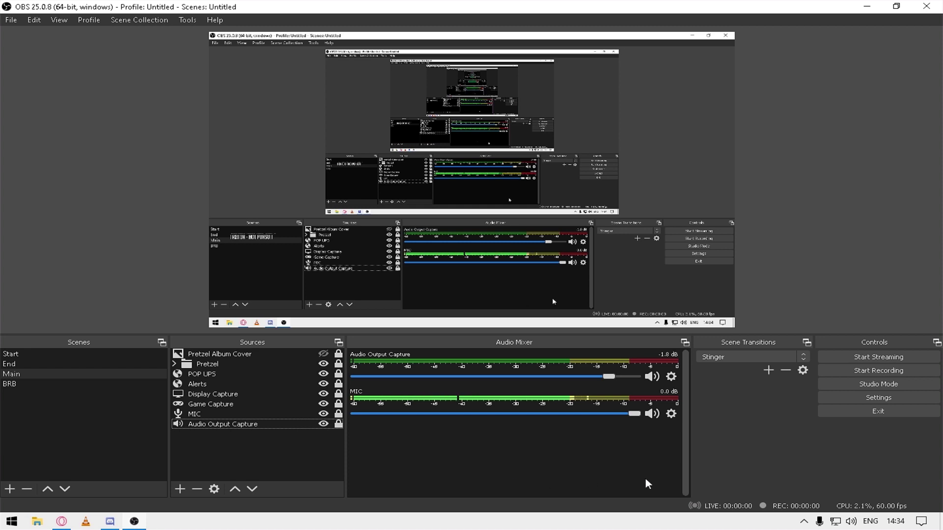
key(super+d)
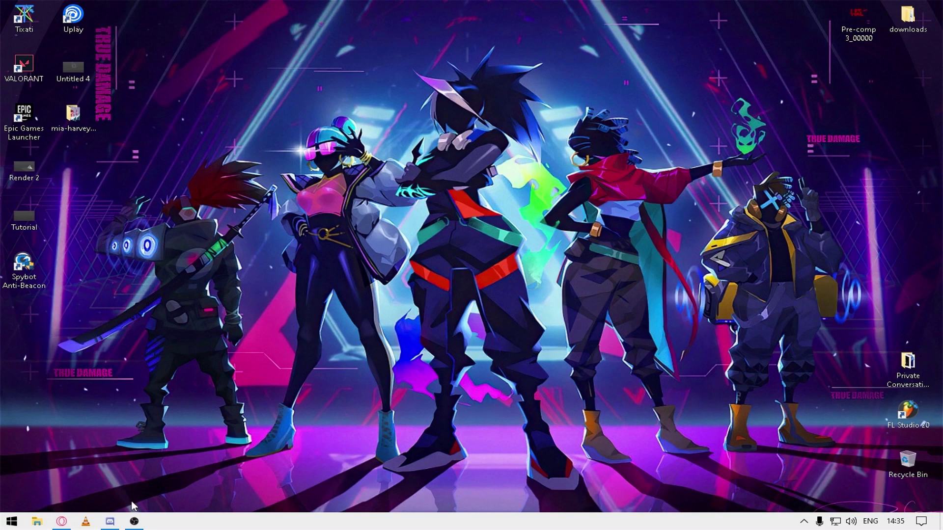
click(135, 520)
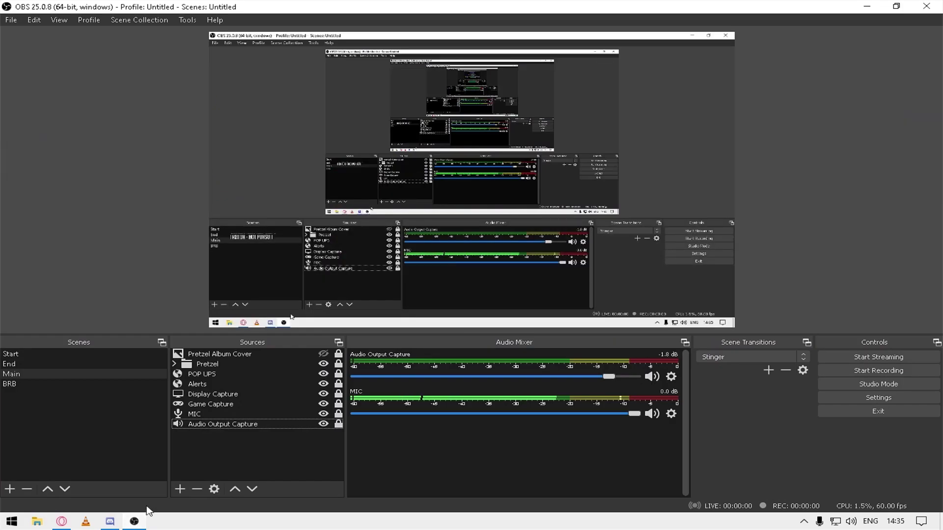